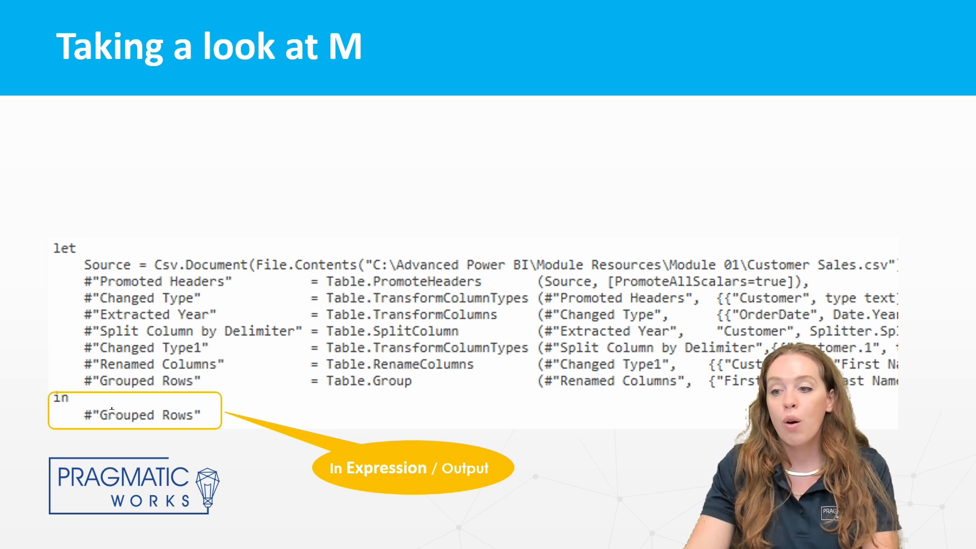
Step: Draw an ink arrow from the in-block output to the Grouped Rows step, then erase it
{"action": "mouse_move", "coordinate": [86, 416]}
{"action": "left_mouse_down"}
{"action": "mouse_move", "coordinate": [70, 386]}
{"action": "mouse_move", "coordinate": [81, 377]}
{"action": "left_mouse_up"}
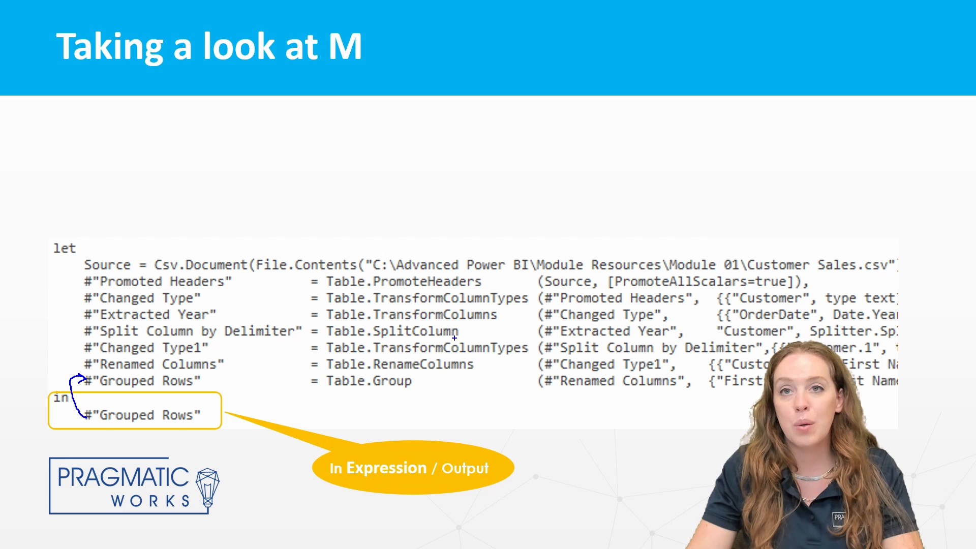
{"action": "key", "text": "Escape"}
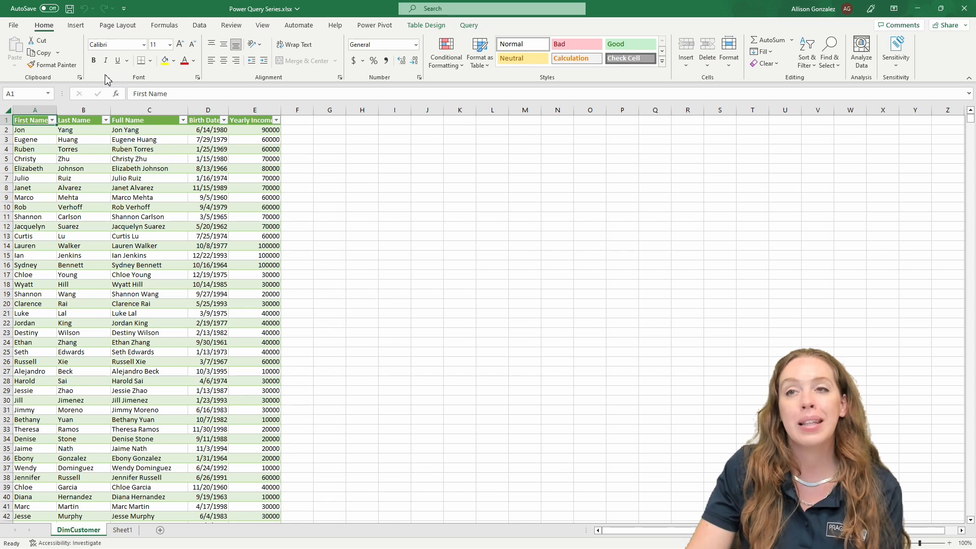
Step: Launch Power Query Editor from Data > Get Data to load the Customer query
{"action": "left_click", "coordinate": [200, 26]}
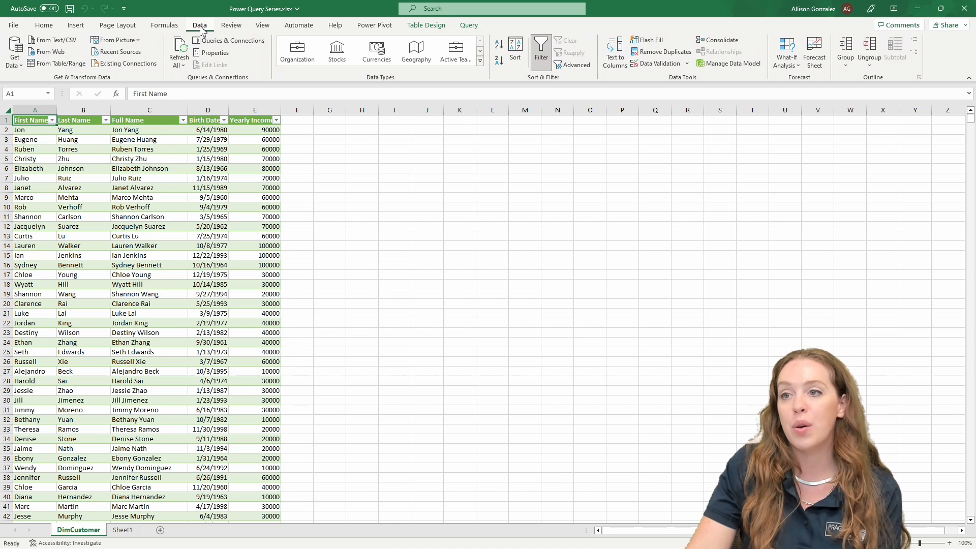
{"action": "left_click", "coordinate": [16, 60]}
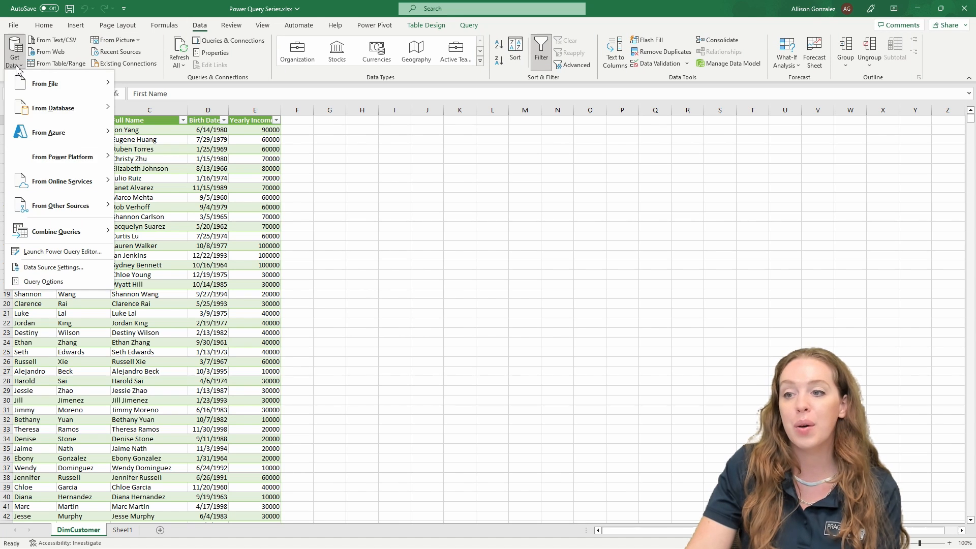
{"action": "left_click", "coordinate": [83, 253]}
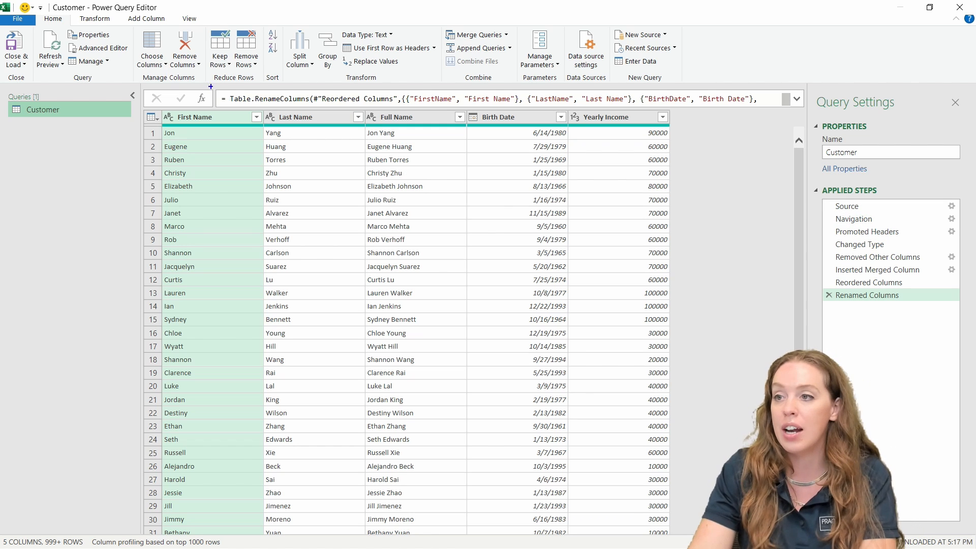
Step: Box the formula bar and the Applied Steps list, link them with an arrow, then clear the annotations
{"action": "mouse_move", "coordinate": [212, 81]}
{"action": "left_mouse_down"}
{"action": "mouse_move", "coordinate": [218, 90]}
{"action": "mouse_move", "coordinate": [793, 109]}
{"action": "left_mouse_up"}
{"action": "left_click_drag", "start_coordinate": [817, 198], "coordinate": [966, 298]}
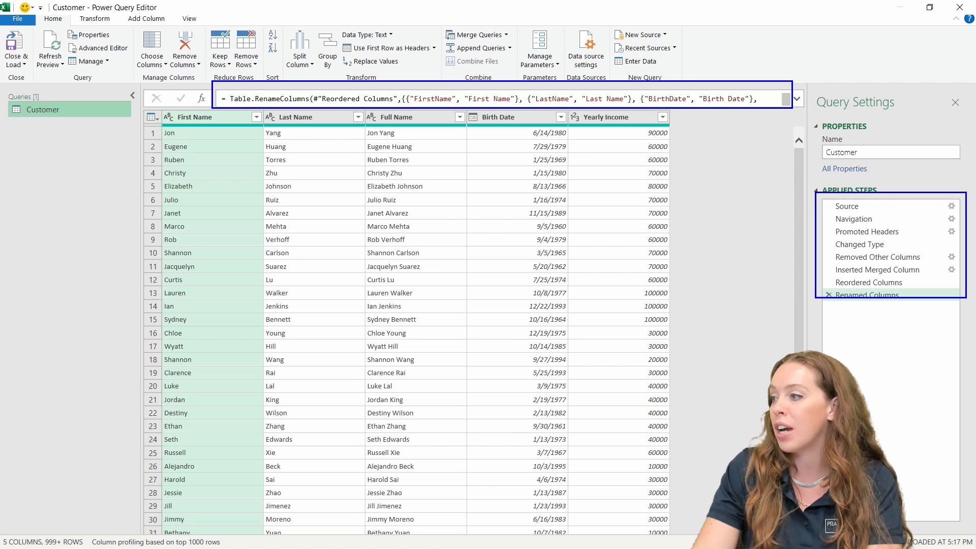
{"action": "left_click_drag", "start_coordinate": [696, 110], "coordinate": [813, 296]}
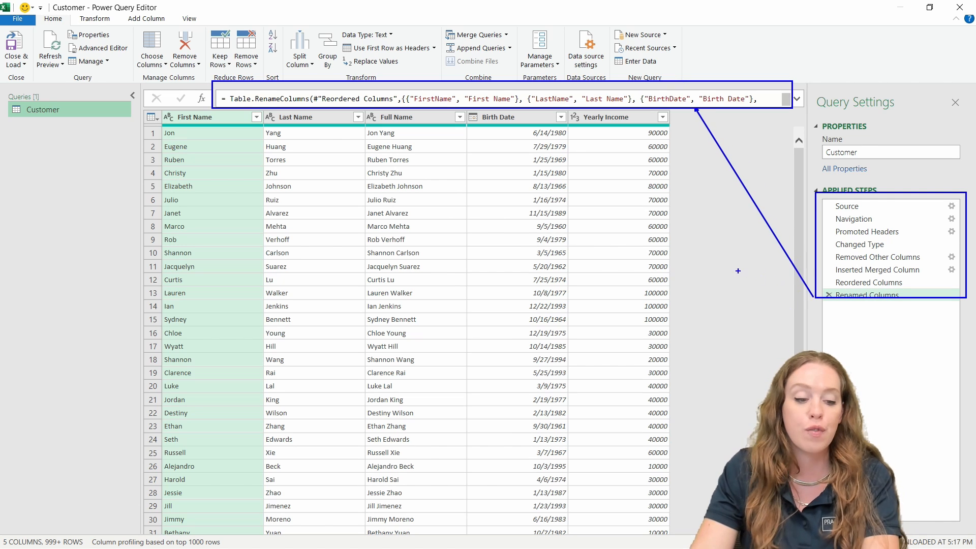
{"action": "key", "text": "Escape"}
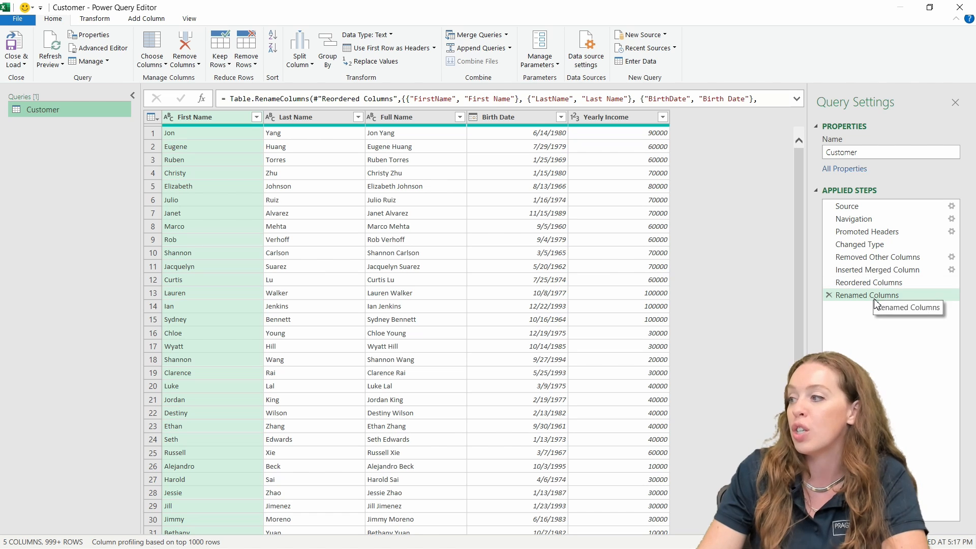
Step: Preview the Source, Navigation, Promoted Headers and Changed Type steps in turn
{"action": "left_click", "coordinate": [847, 207]}
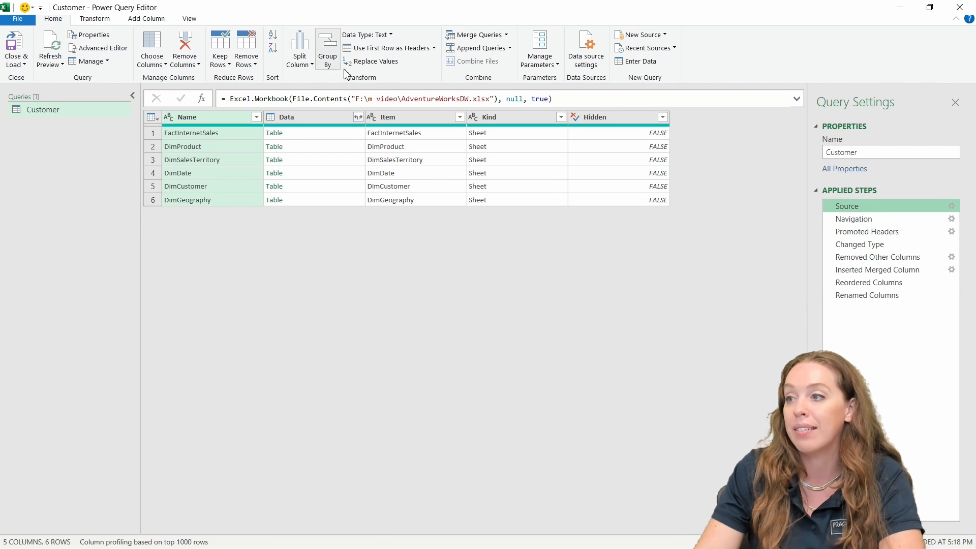
{"action": "left_click", "coordinate": [862, 220]}
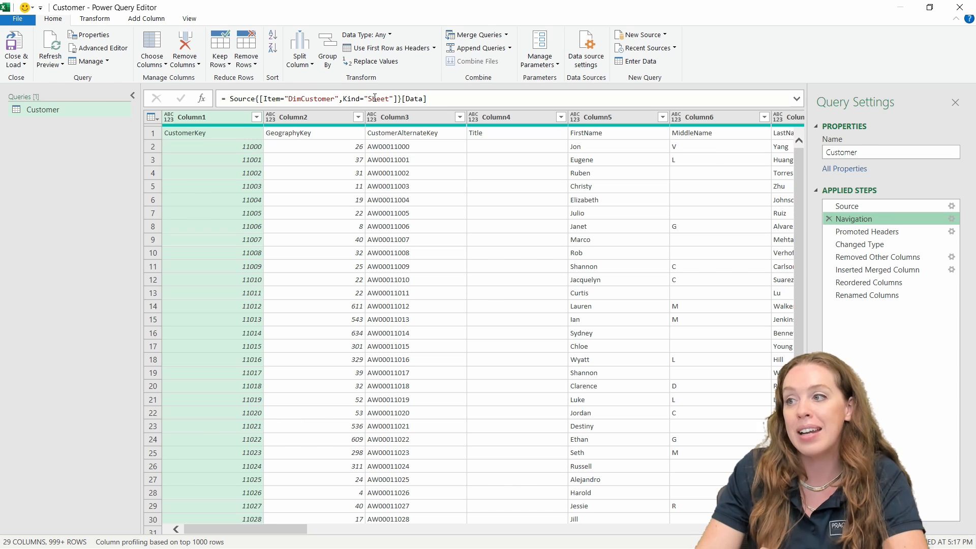
{"action": "left_click", "coordinate": [869, 232]}
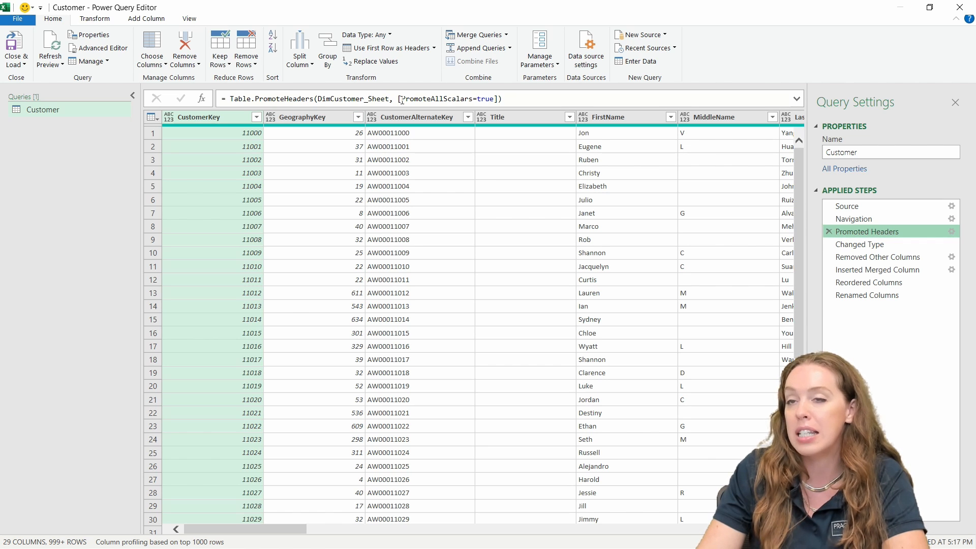
{"action": "left_click", "coordinate": [880, 246]}
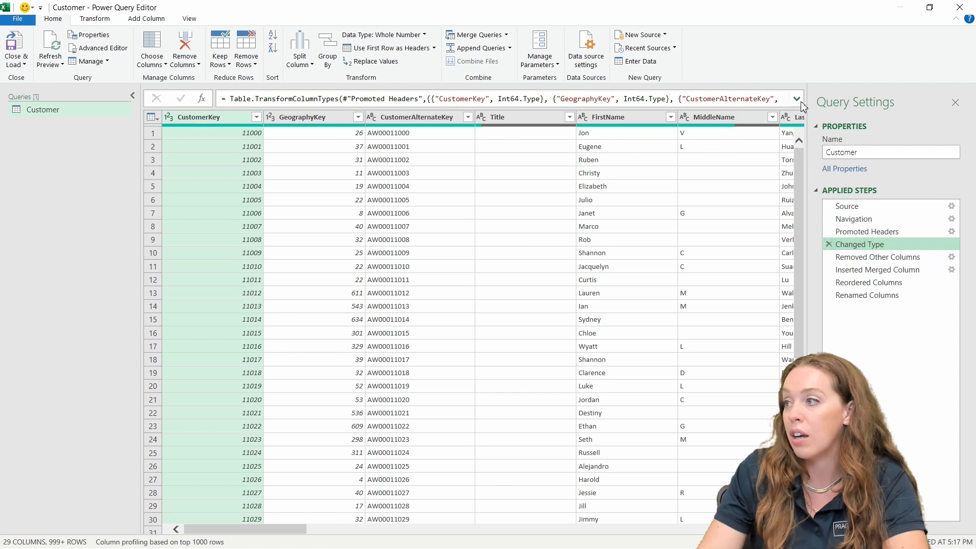
Step: Expand the formula bar to read the full Table.TransformColumnTypes code, then collapse it
{"action": "left_click", "coordinate": [797, 99]}
{"action": "scroll", "coordinate": [592, 120], "scroll_direction": "down", "scroll_amount": 5}
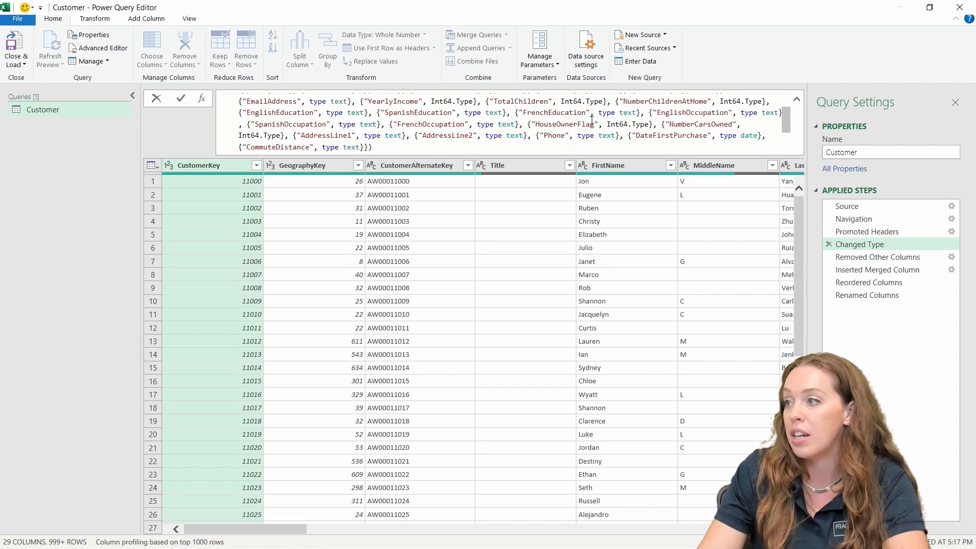
{"action": "scroll", "coordinate": [593, 120], "scroll_direction": "up", "scroll_amount": 5}
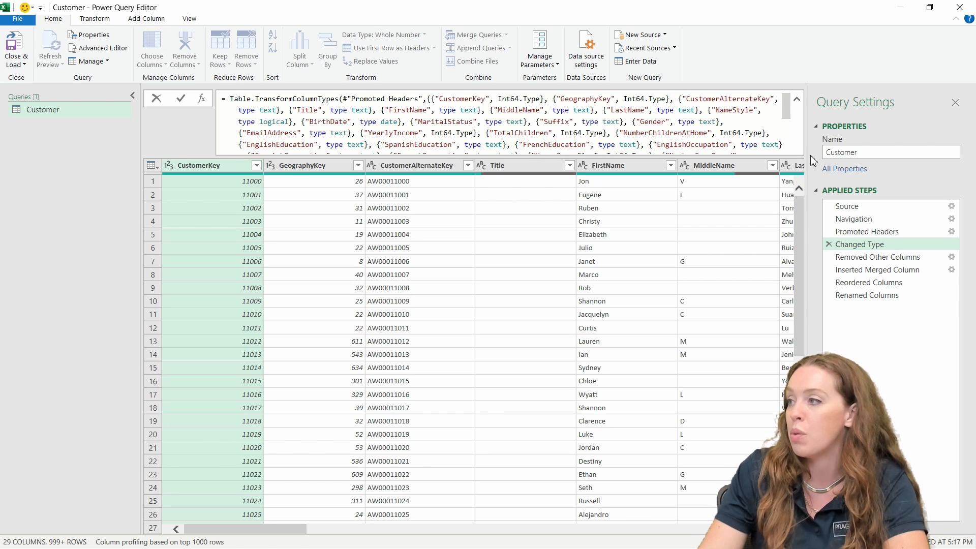
{"action": "left_click", "coordinate": [797, 98]}
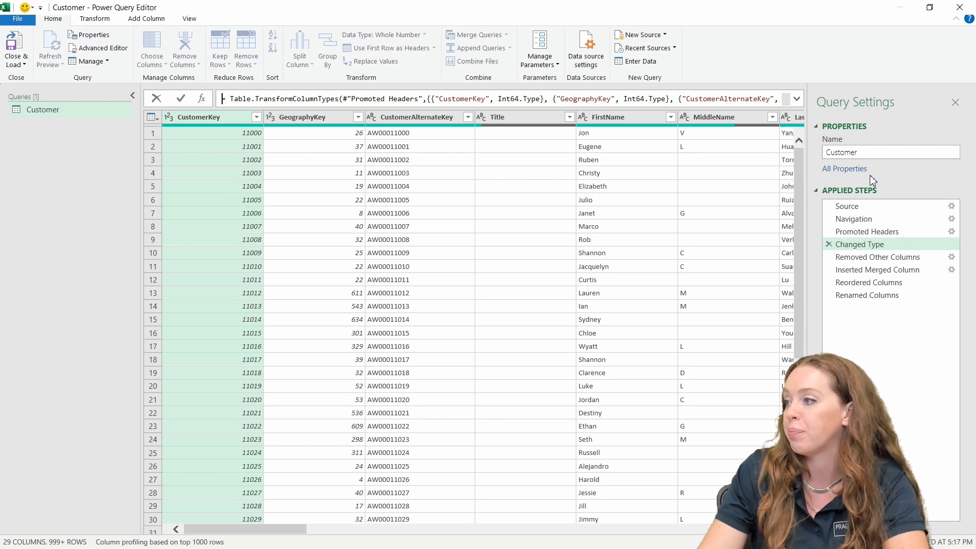
Step: Preview the Removed Other Columns, Inserted Merged Column, Reordered Columns and Renamed Columns steps
{"action": "left_click", "coordinate": [889, 260]}
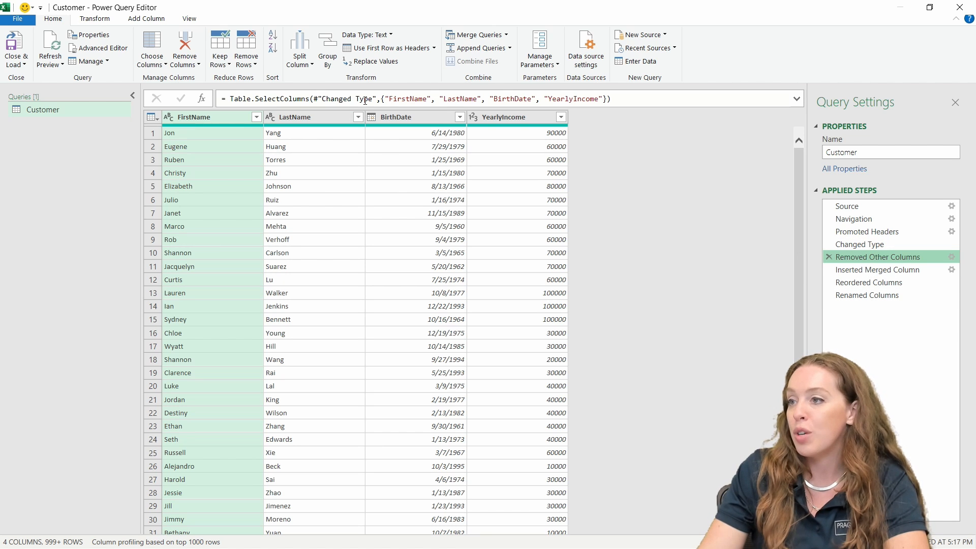
{"action": "left_click", "coordinate": [880, 270]}
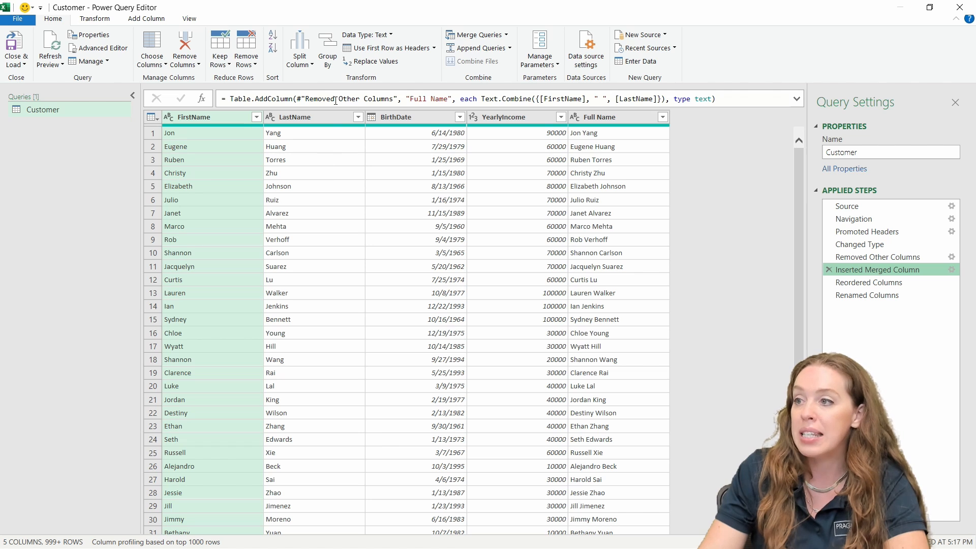
{"action": "left_click", "coordinate": [883, 283]}
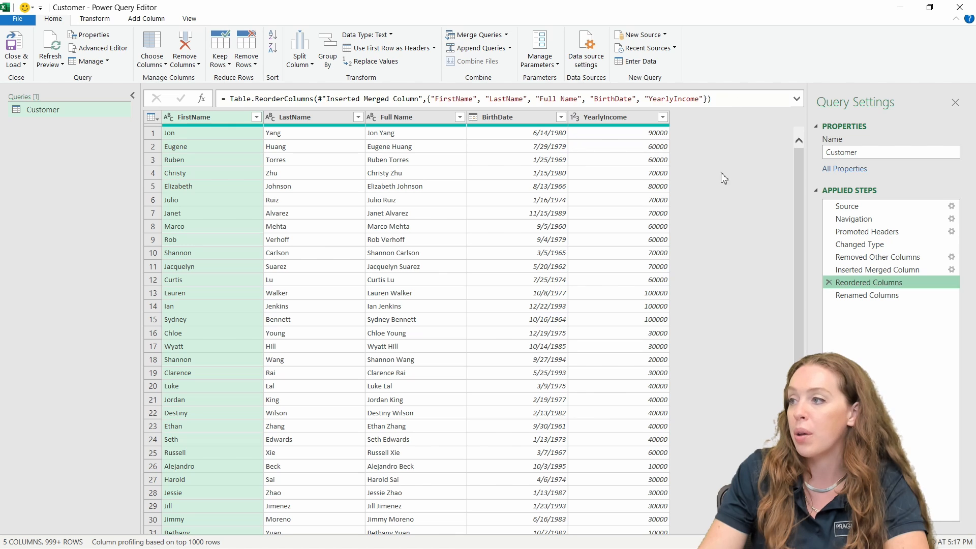
{"action": "left_click", "coordinate": [878, 296]}
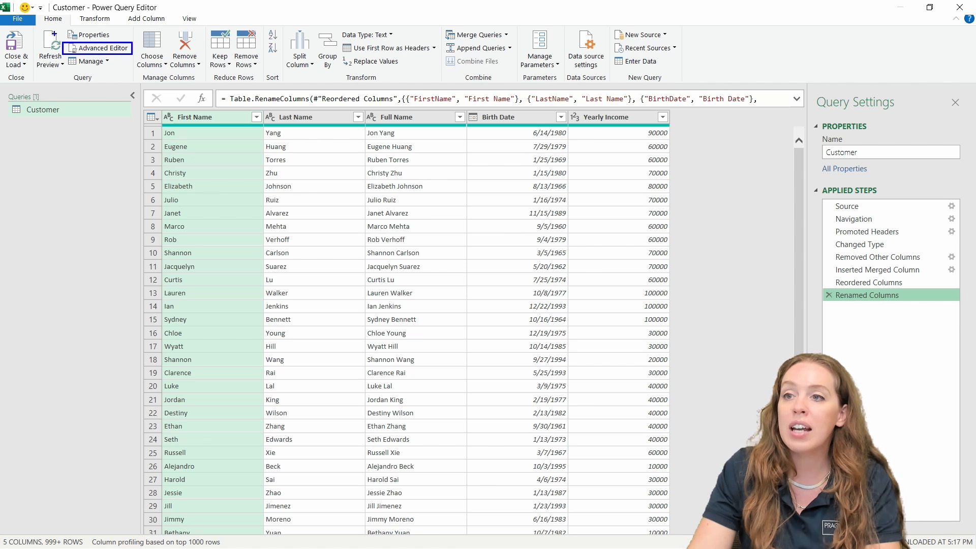
Step: Point out Advanced Editor on the Home tab, then open it and maximize the window
{"action": "left_click_drag", "start_coordinate": [31, 13], "coordinate": [70, 24]}
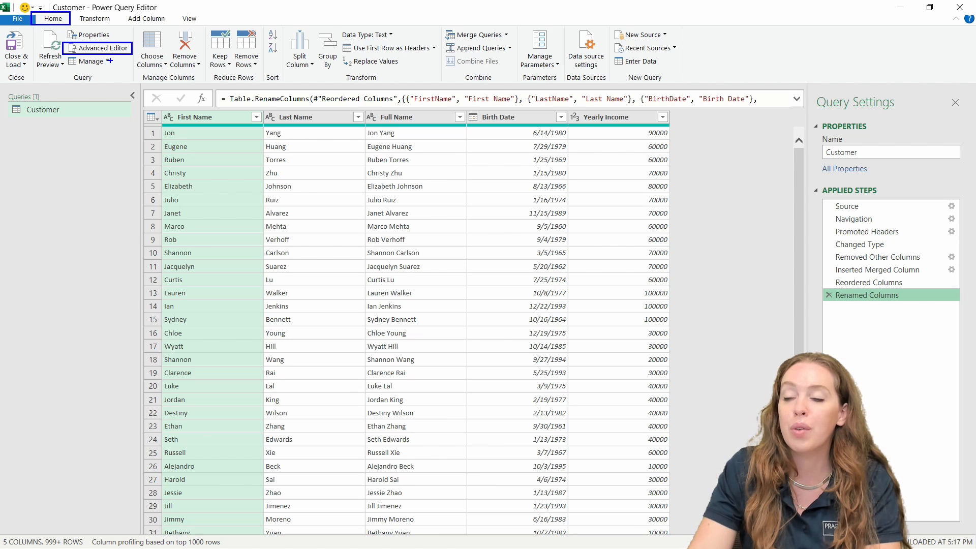
{"action": "left_click_drag", "start_coordinate": [109, 61], "coordinate": [111, 150]}
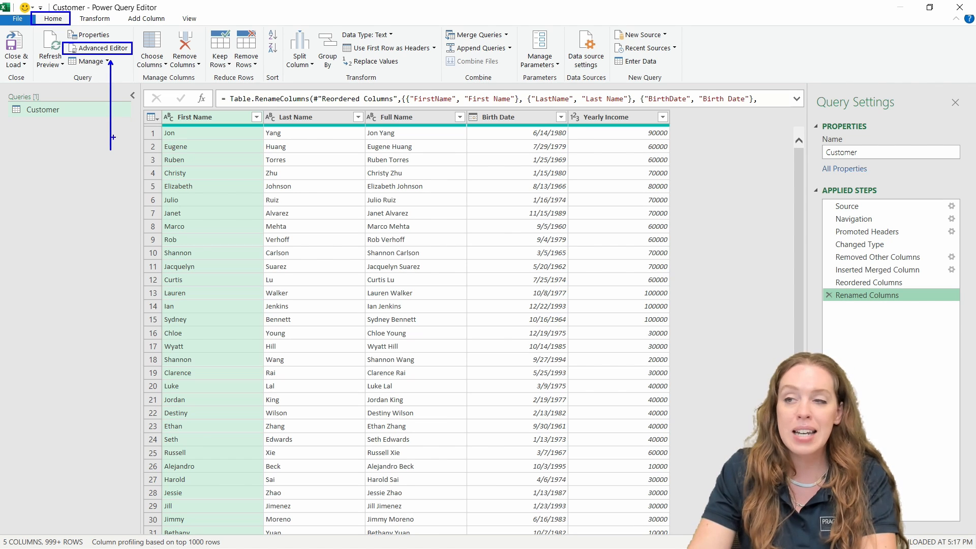
{"action": "key", "text": "Escape"}
{"action": "left_click", "coordinate": [99, 48]}
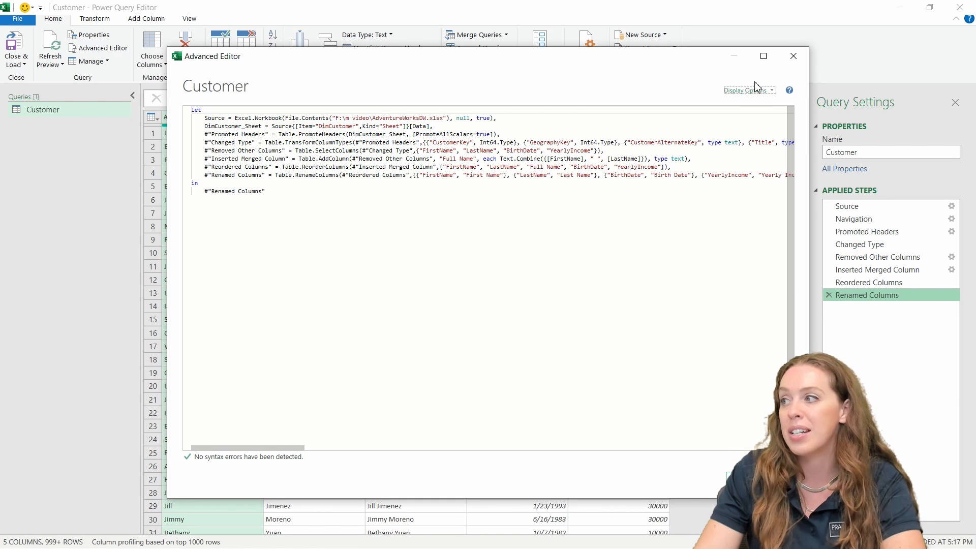
{"action": "left_click", "coordinate": [765, 56]}
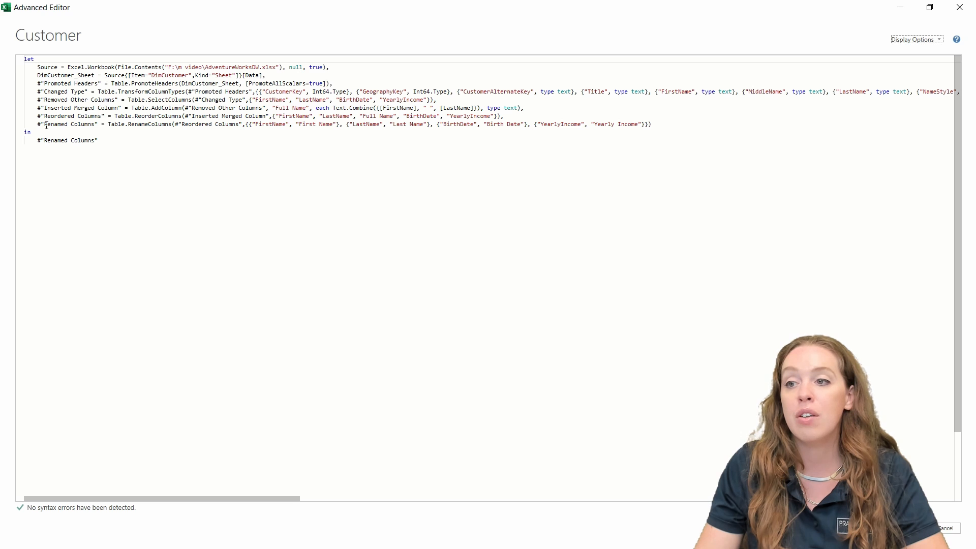
Step: Insert a blank line after the DimCustomer_Sheet line in the Customer M code
{"action": "left_click_drag", "start_coordinate": [45, 124], "coordinate": [94, 122]}
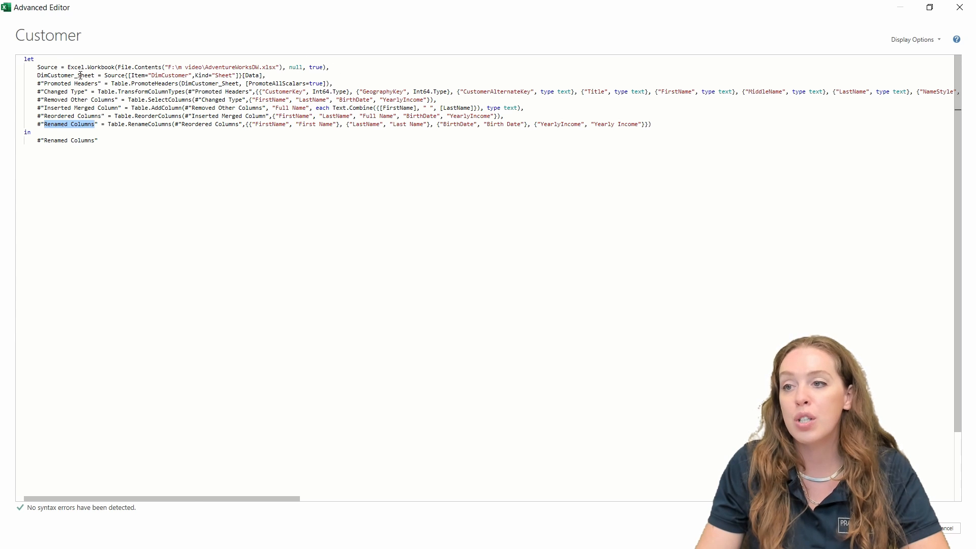
{"action": "left_click", "coordinate": [272, 74]}
{"action": "key", "text": "Return"}
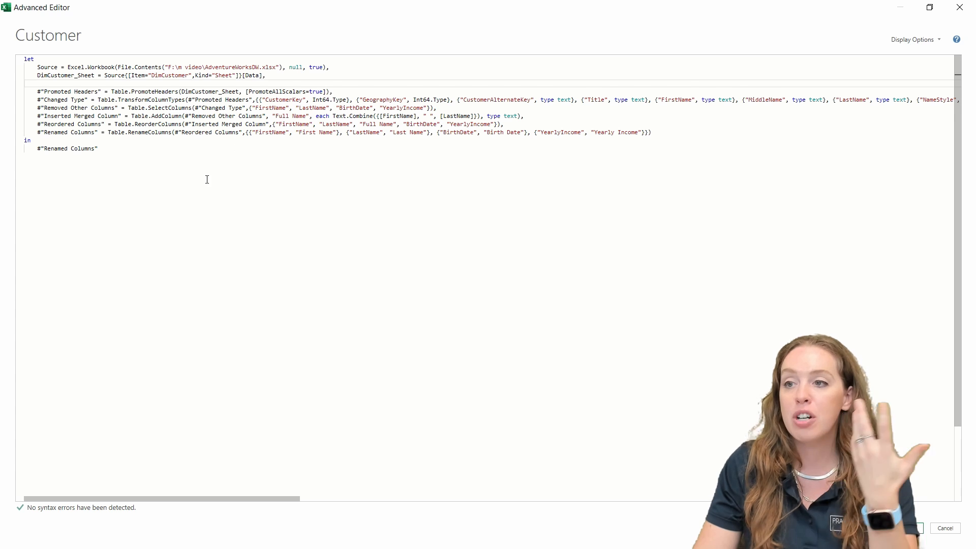
Step: Remove the blank line and trim spaces before the equals signs on Removed Other Columns and Changed Type
{"action": "mouse_move", "coordinate": [156, 122]}
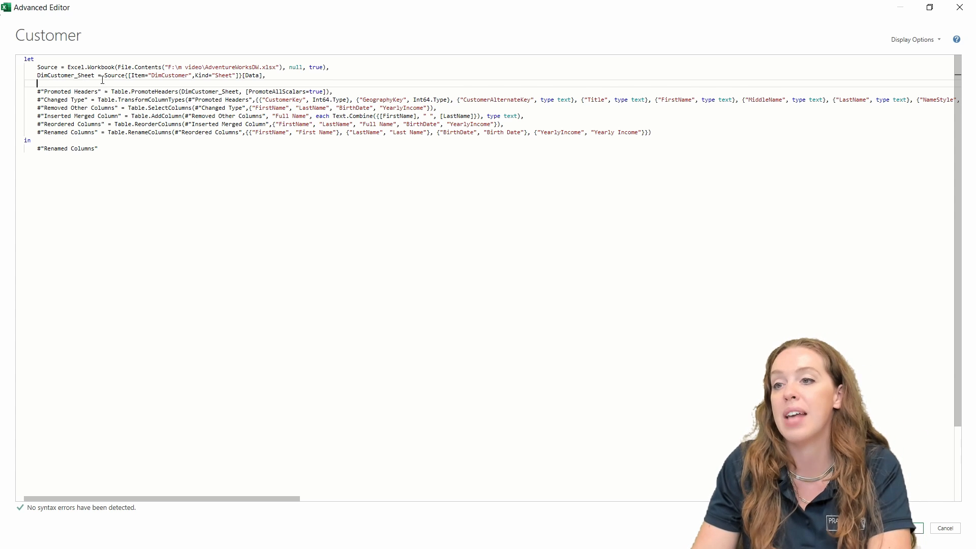
{"action": "key", "text": "BackSpace"}
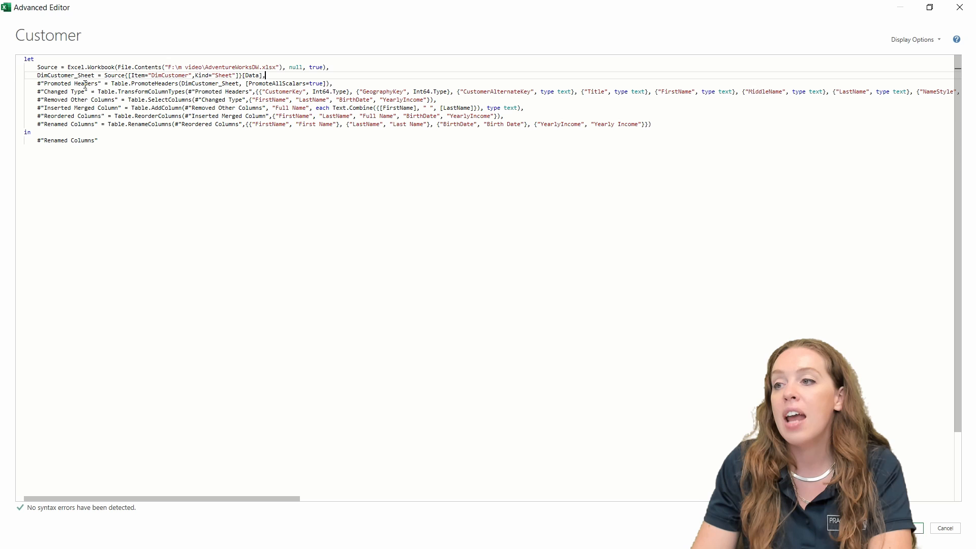
{"action": "left_click", "coordinate": [126, 108]}
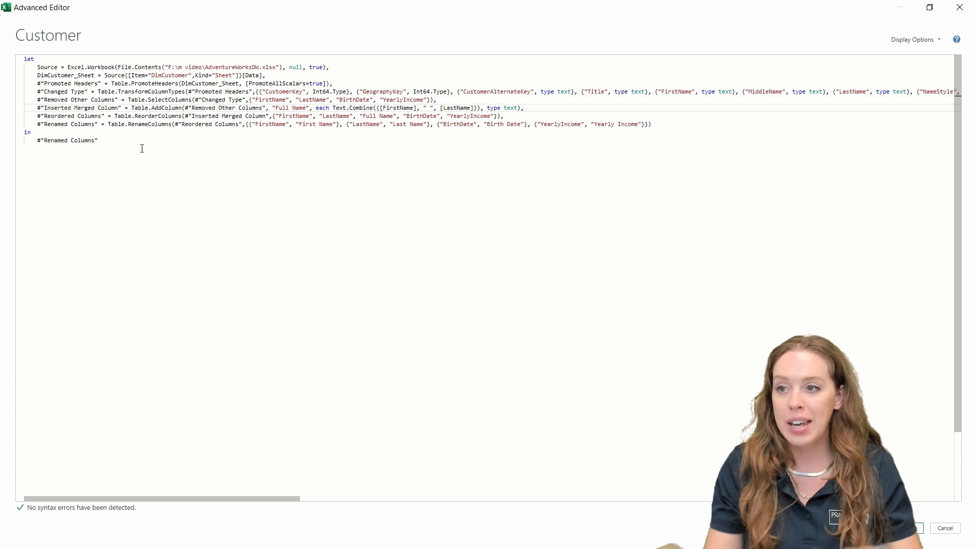
{"action": "left_click", "coordinate": [122, 100]}
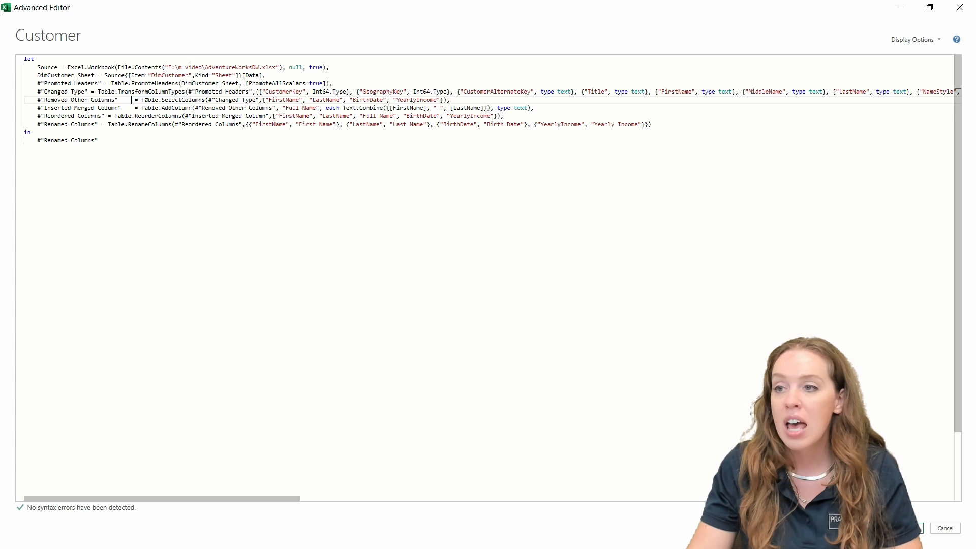
{"action": "key", "text": "BackSpace"}
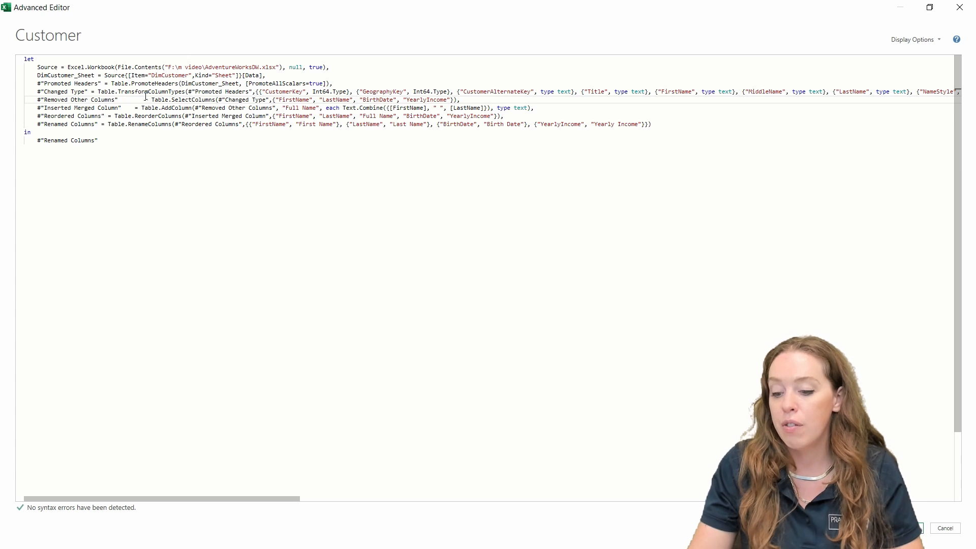
{"action": "key", "text": "BackSpace"}
{"action": "key", "text": "BackSpace"}
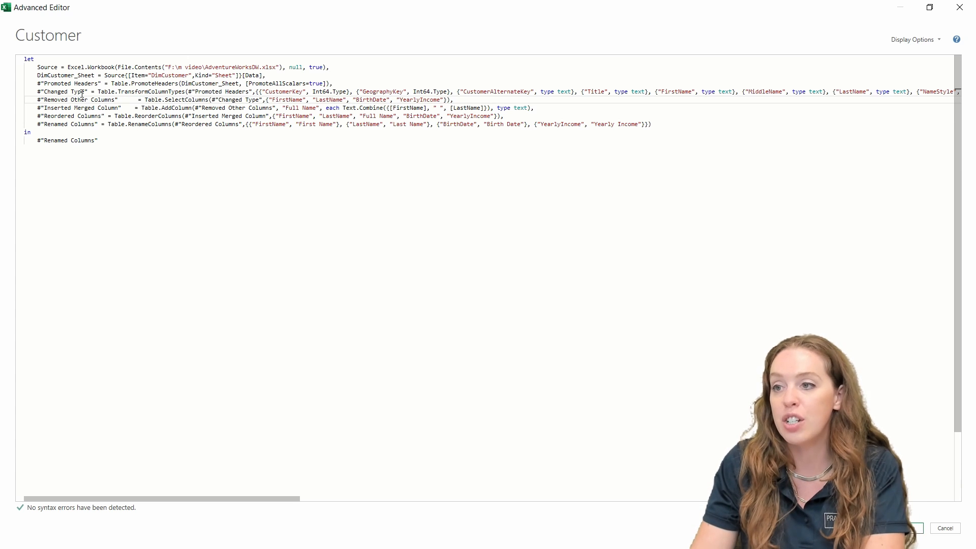
{"action": "key", "text": "BackSpace"}
{"action": "left_click", "coordinate": [91, 92]}
{"action": "key", "text": "BackSpace"}
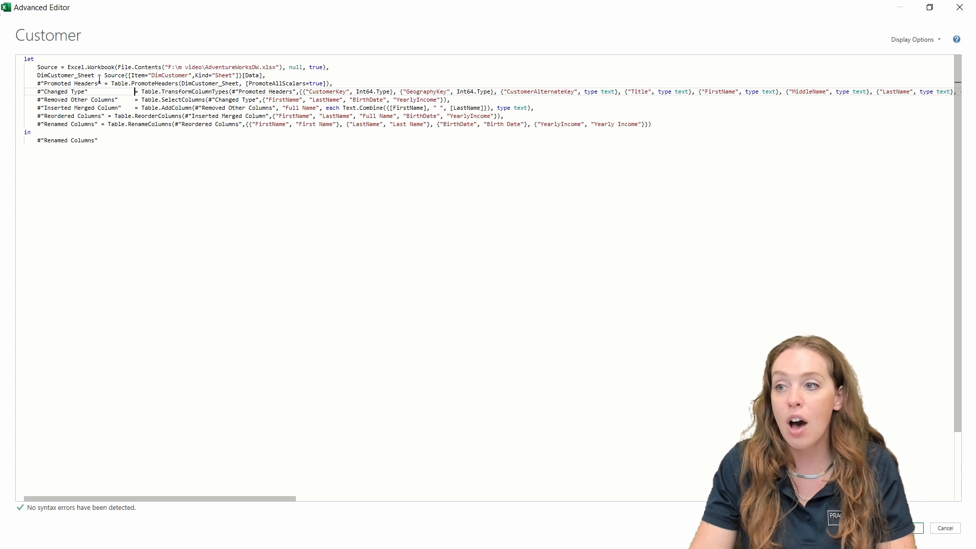
Step: Align the equals signs on Promoted Headers, DimCustomer_Sheet, Reordered Columns and Renamed Columns, fixing a stray space
{"action": "left_click", "coordinate": [105, 83]}
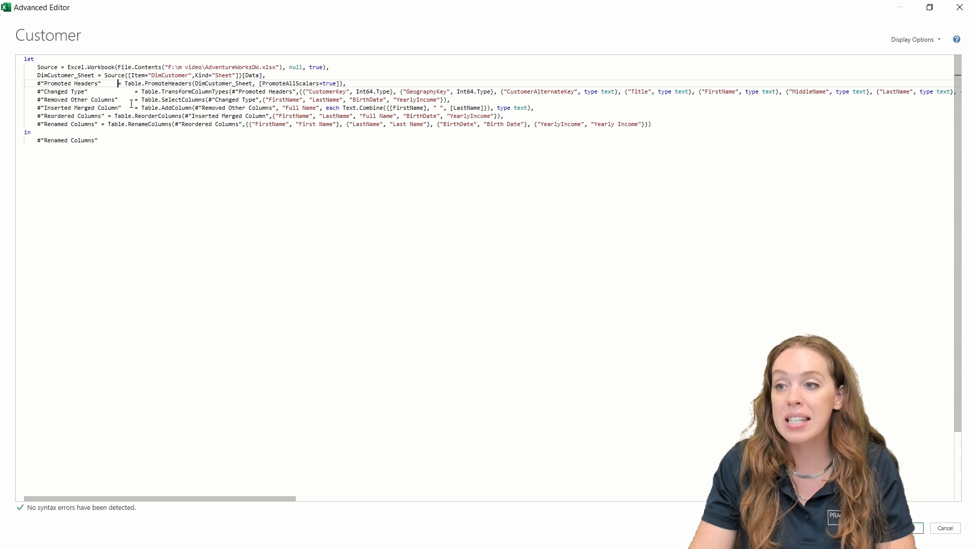
{"action": "left_click", "coordinate": [96, 76]}
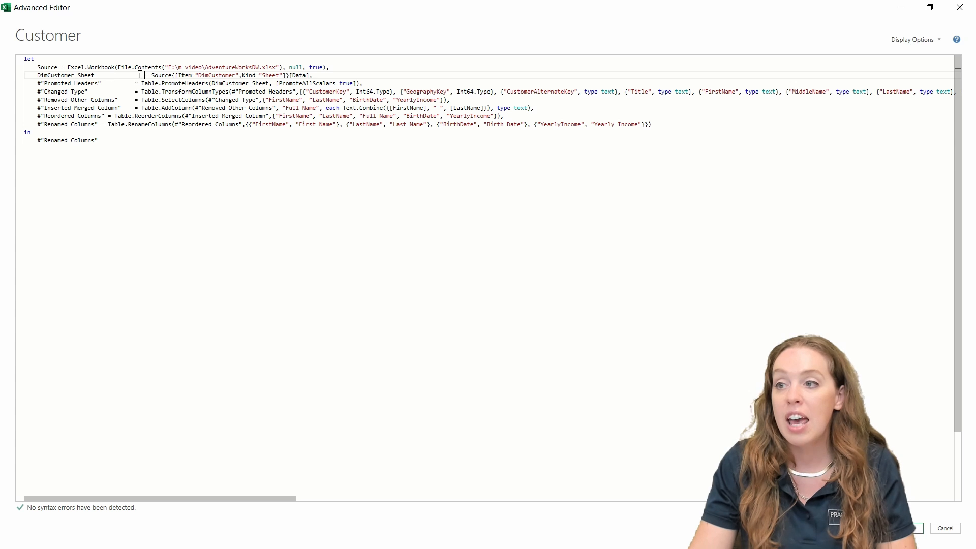
{"action": "key", "text": "BackSpace"}
{"action": "left_click", "coordinate": [164, 83]}
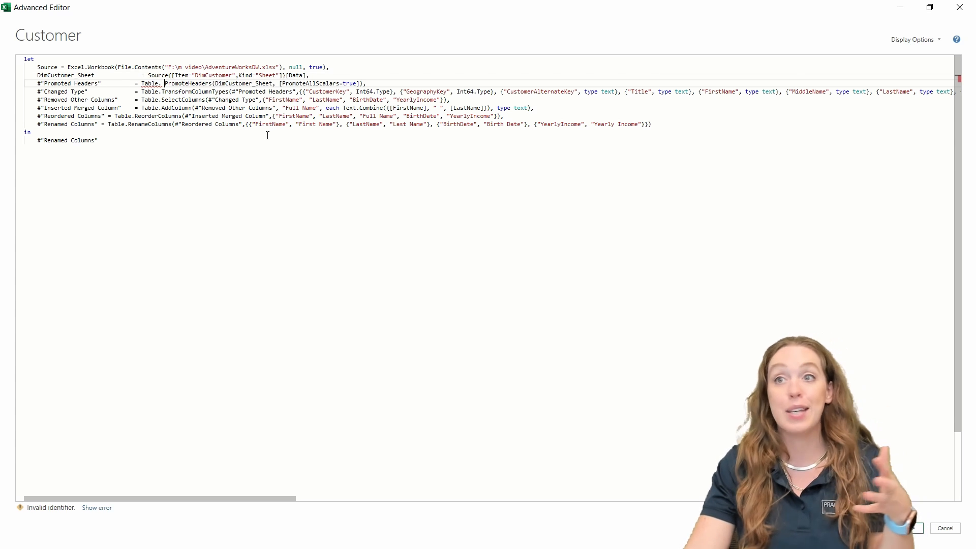
{"action": "key", "text": "BackSpace"}
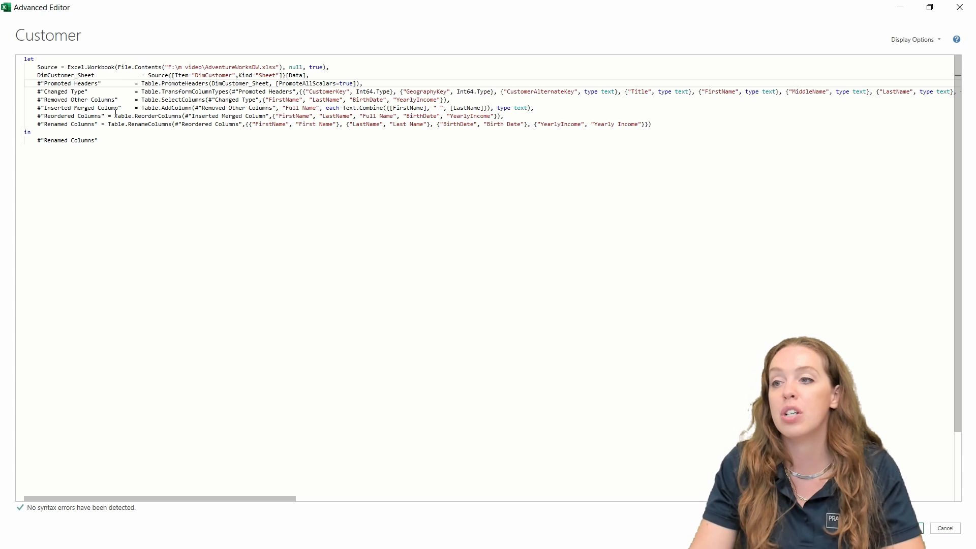
{"action": "left_click", "coordinate": [129, 116]}
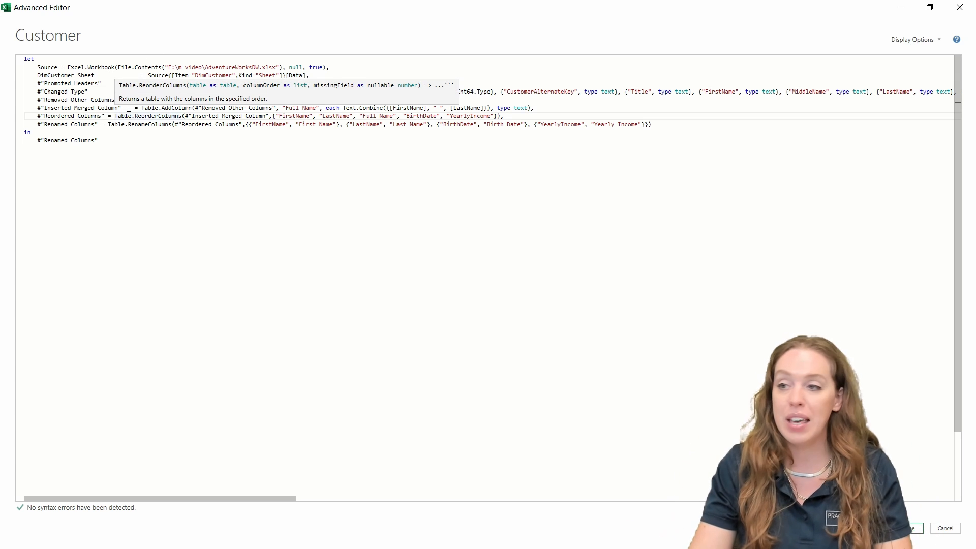
{"action": "key", "text": "Left"}
{"action": "key", "text": "Left"}
{"action": "key", "text": "Left"}
{"action": "key", "text": "Left"}
{"action": "key", "text": "Left"}
{"action": "key", "text": "Left"}
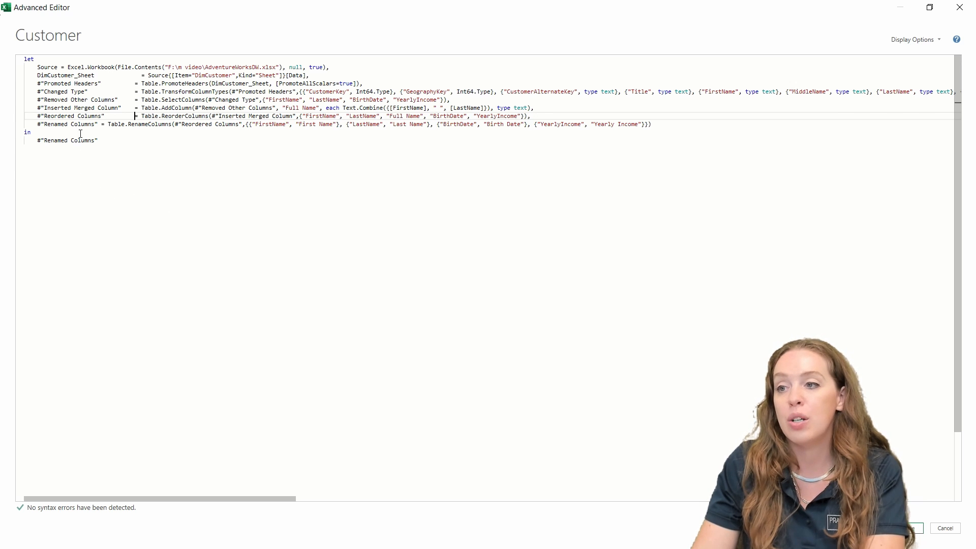
{"action": "left_click", "coordinate": [101, 124]}
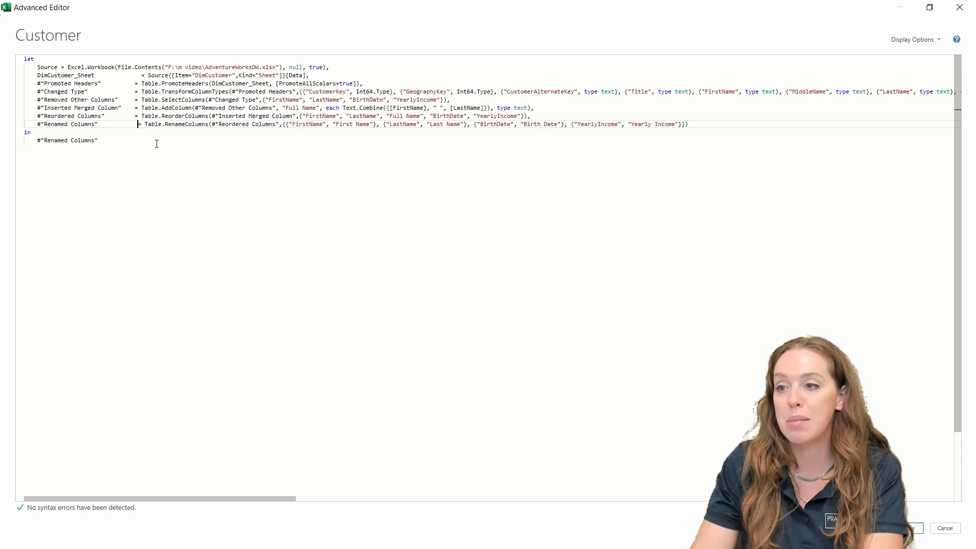
{"action": "left_click", "coordinate": [139, 75]}
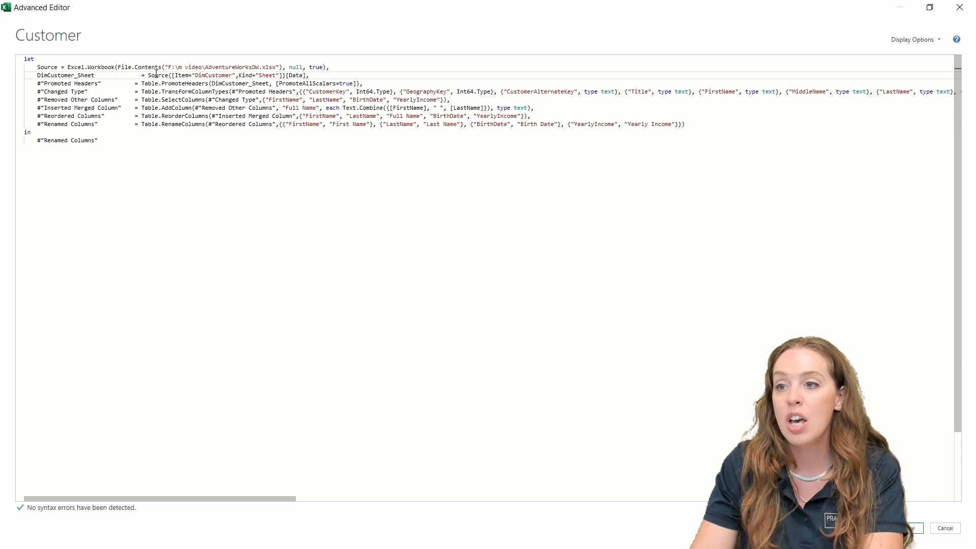
{"action": "key", "text": "BackSpace"}
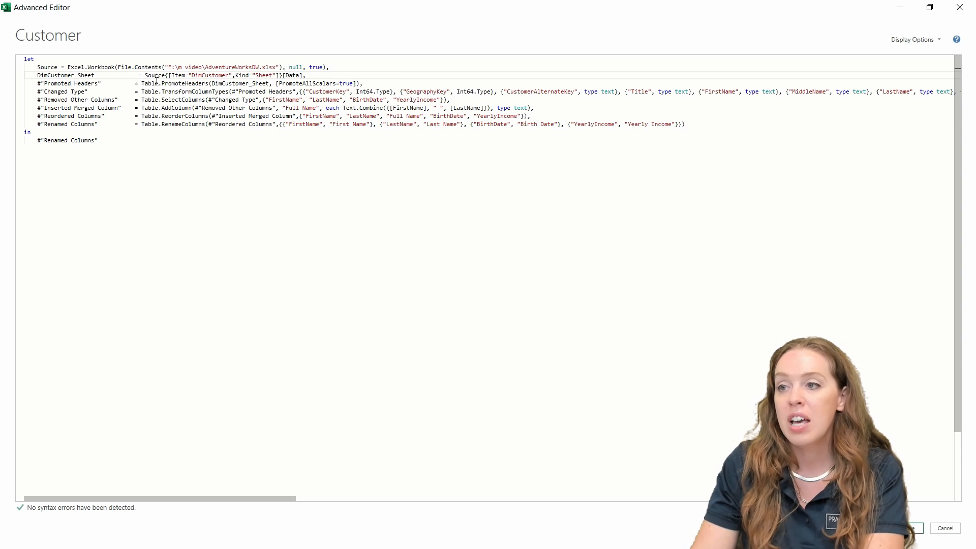
{"action": "key", "text": "BackSpace"}
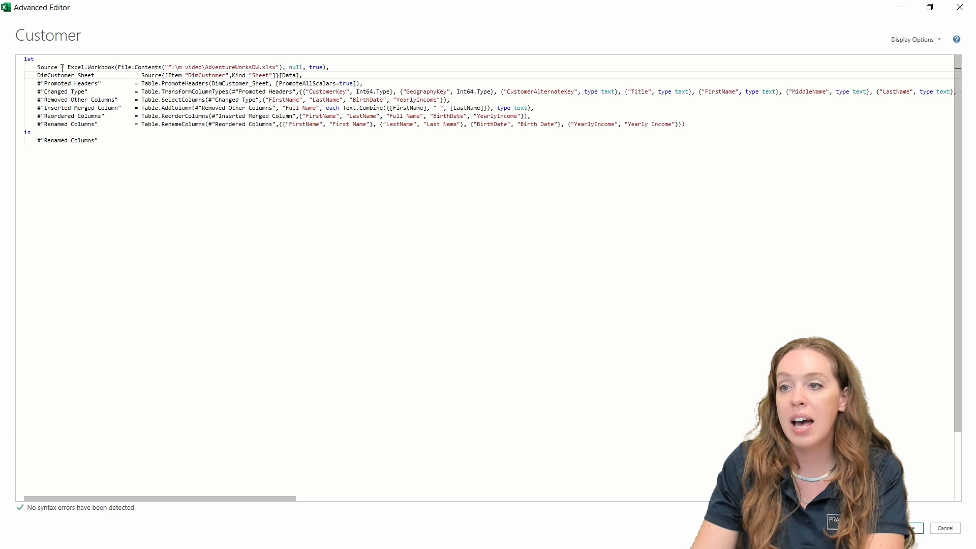
Step: Align the Source line's equals sign, then highlight the Source and DimCustomer_Sheet lines
{"action": "left_click", "coordinate": [61, 68]}
{"action": "key", "text": "BackSpace"}
{"action": "key", "text": "BackSpace"}
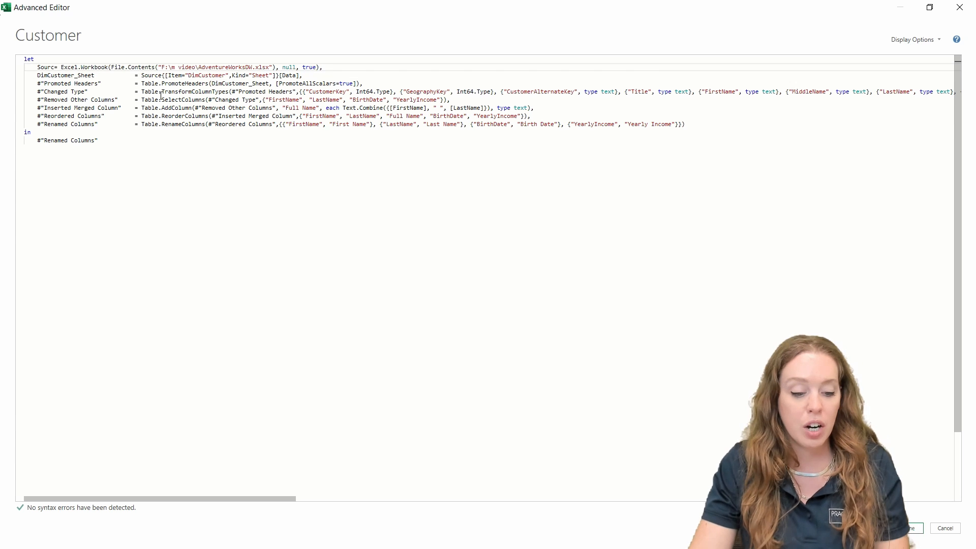
{"action": "type", "text": "e"}
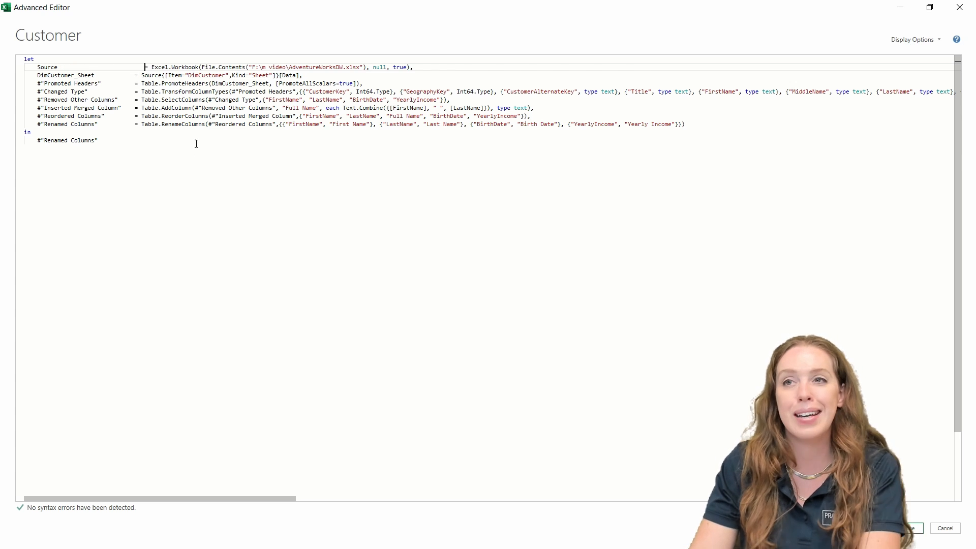
{"action": "key", "text": "BackSpace"}
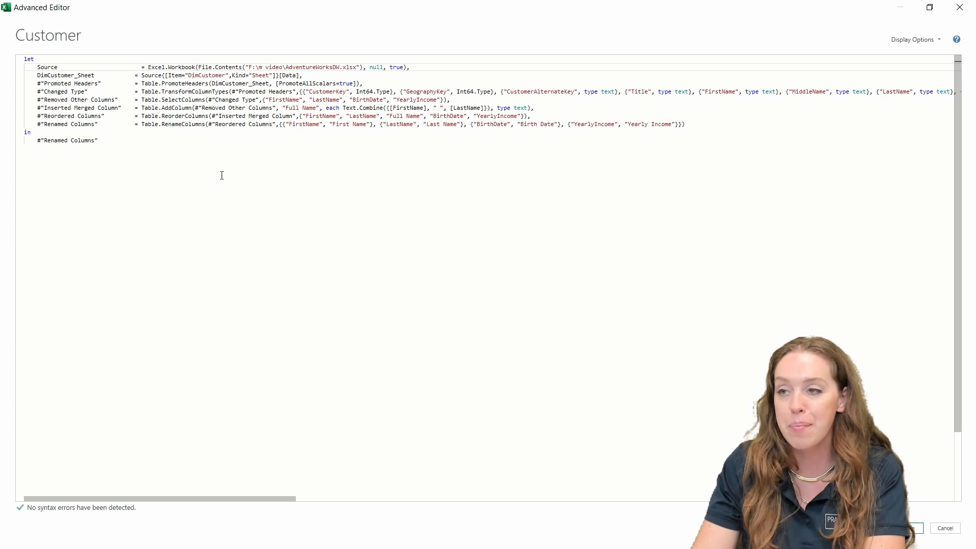
{"action": "key", "text": "BackSpace"}
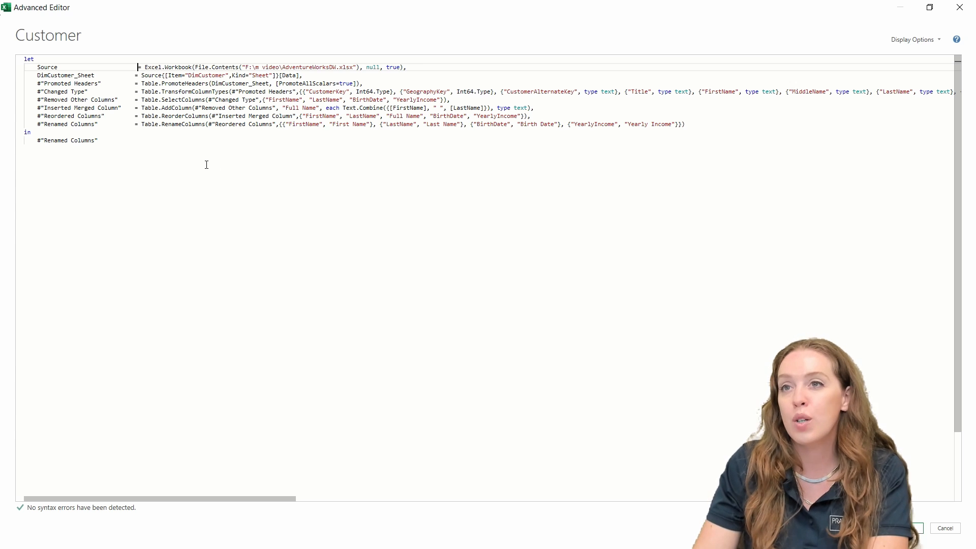
{"action": "key", "text": "BackSpace"}
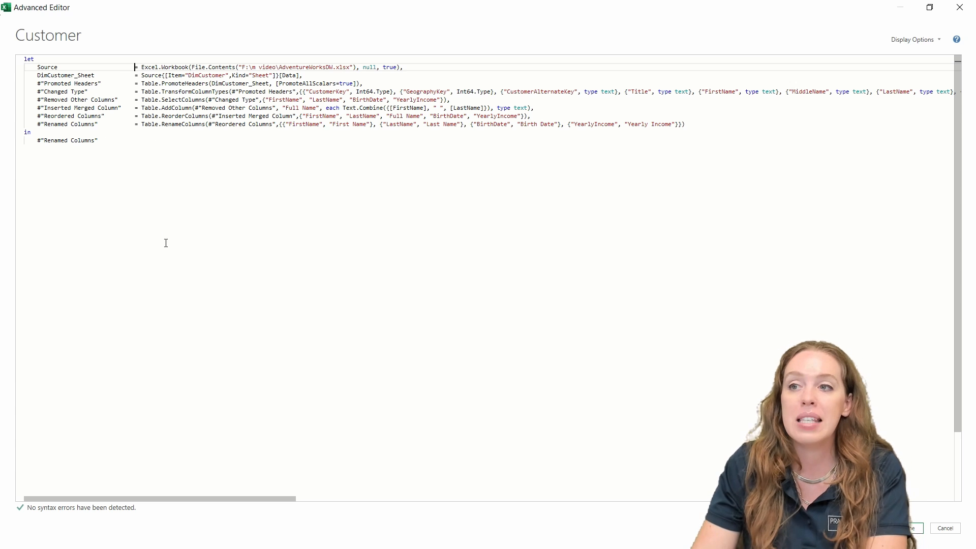
{"action": "left_click_drag", "start_coordinate": [37, 66], "coordinate": [312, 73]}
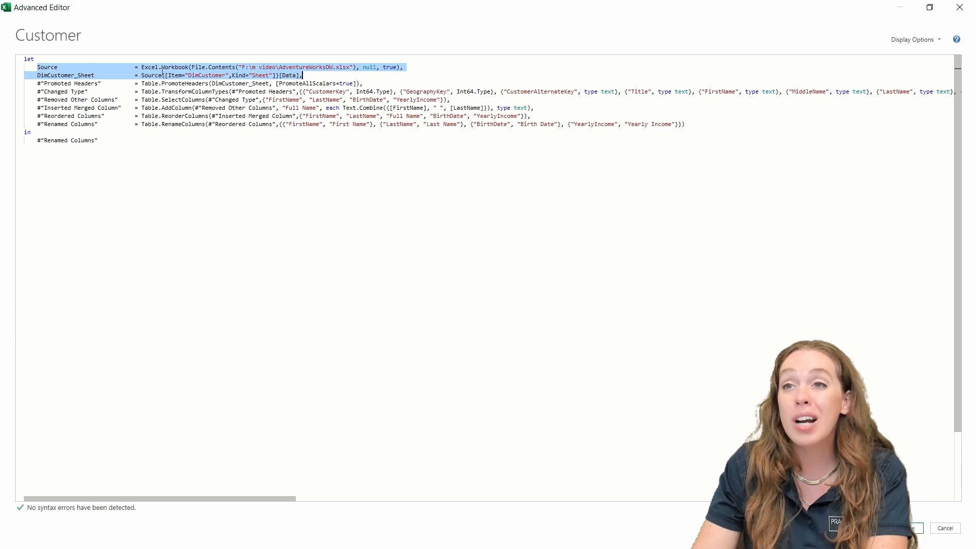
{"action": "left_click", "coordinate": [214, 156]}
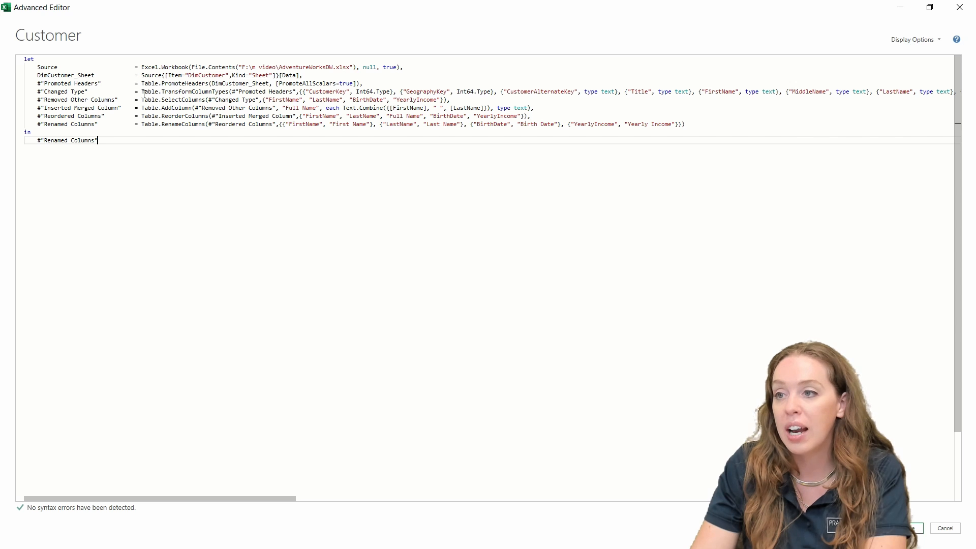
Step: Pad the function calls from Promoted Headers through Renamed Columns so their arguments line up
{"action": "left_click", "coordinate": [211, 83]}
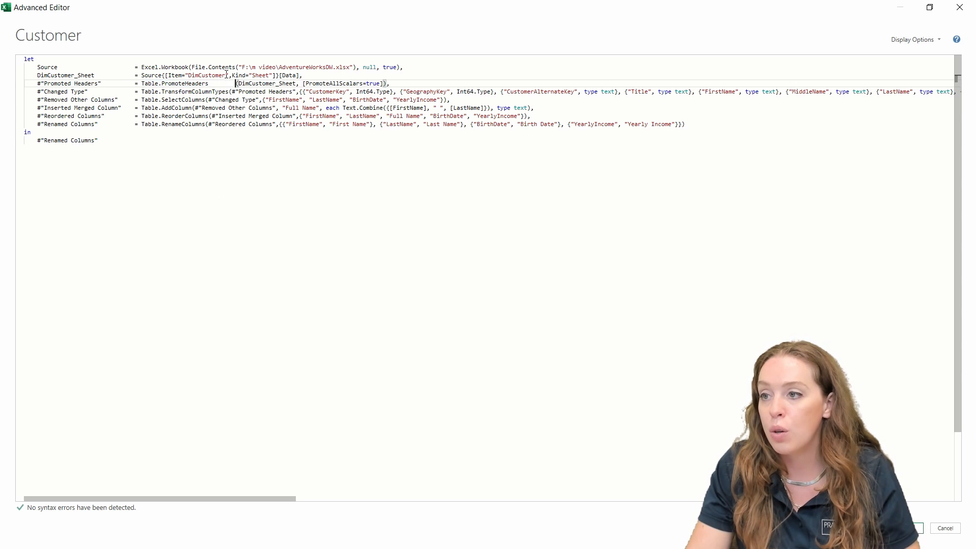
{"action": "left_click", "coordinate": [229, 92]}
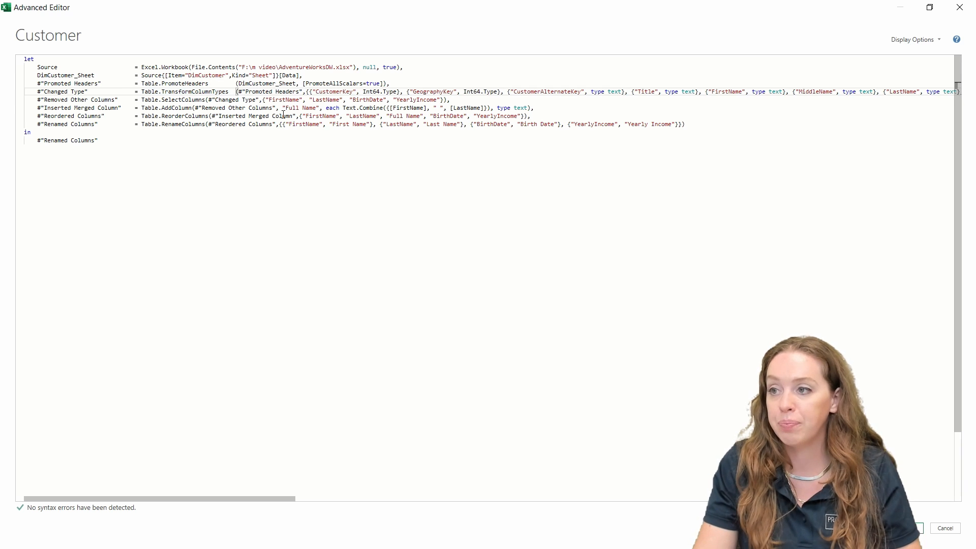
{"action": "left_click", "coordinate": [206, 99]}
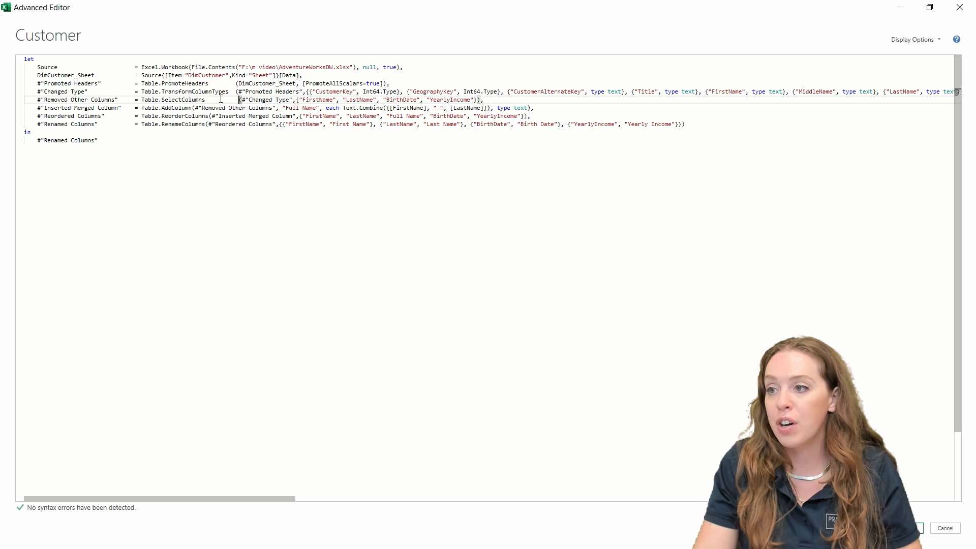
{"action": "left_click", "coordinate": [192, 108]}
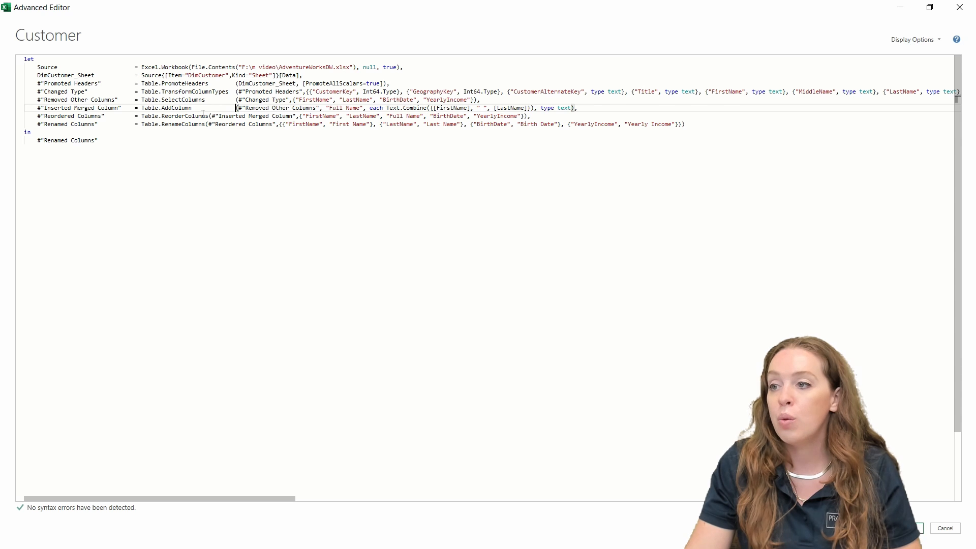
{"action": "left_click", "coordinate": [209, 116]}
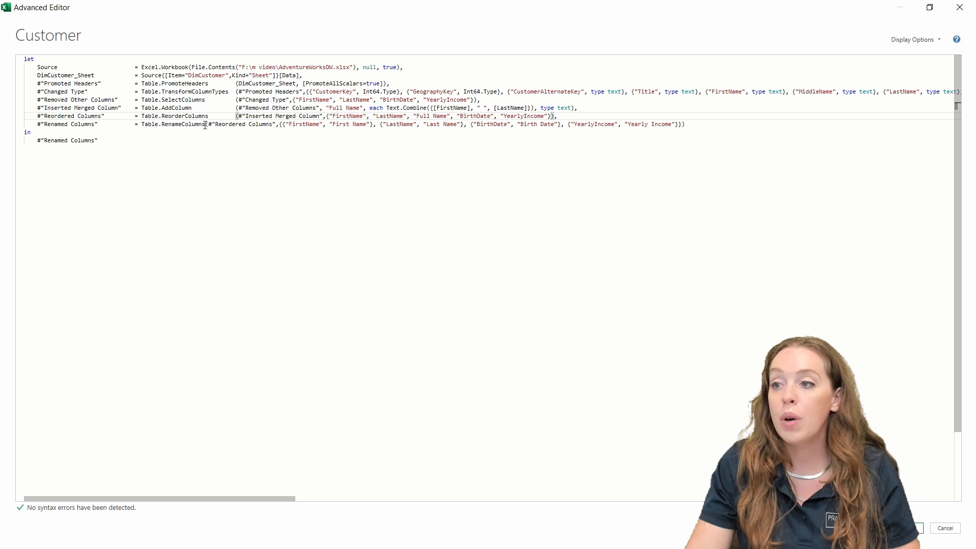
{"action": "left_click", "coordinate": [205, 125]}
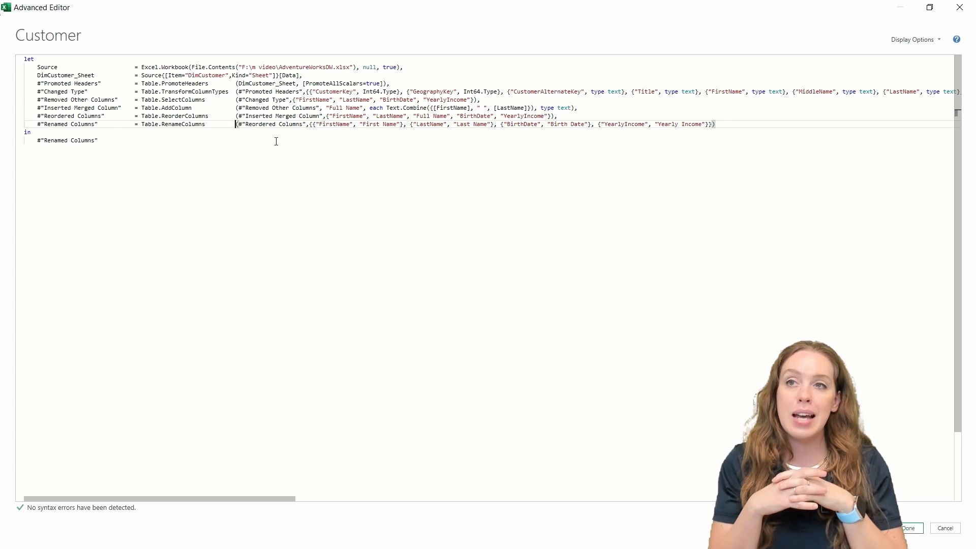
{"action": "mouse_move", "coordinate": [283, 95]}
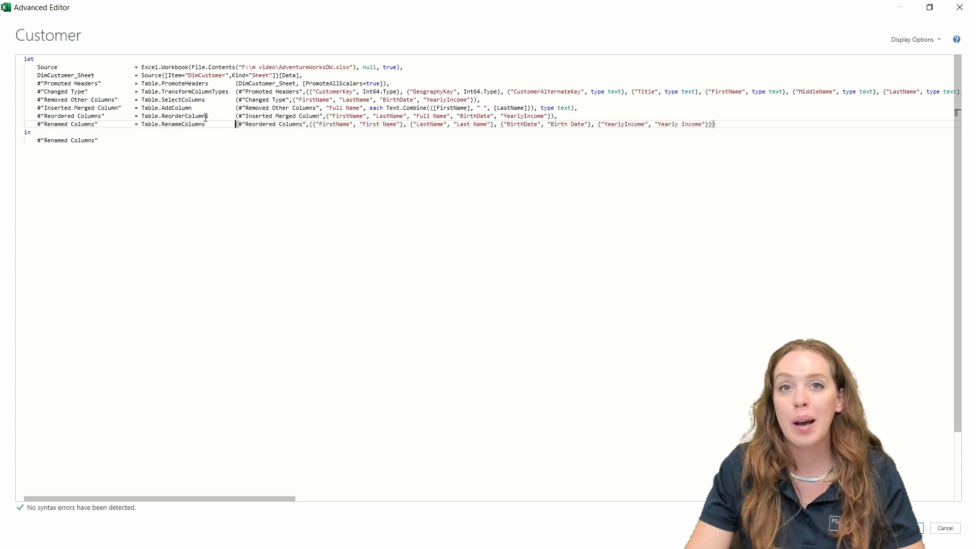
{"action": "mouse_move", "coordinate": [207, 117]}
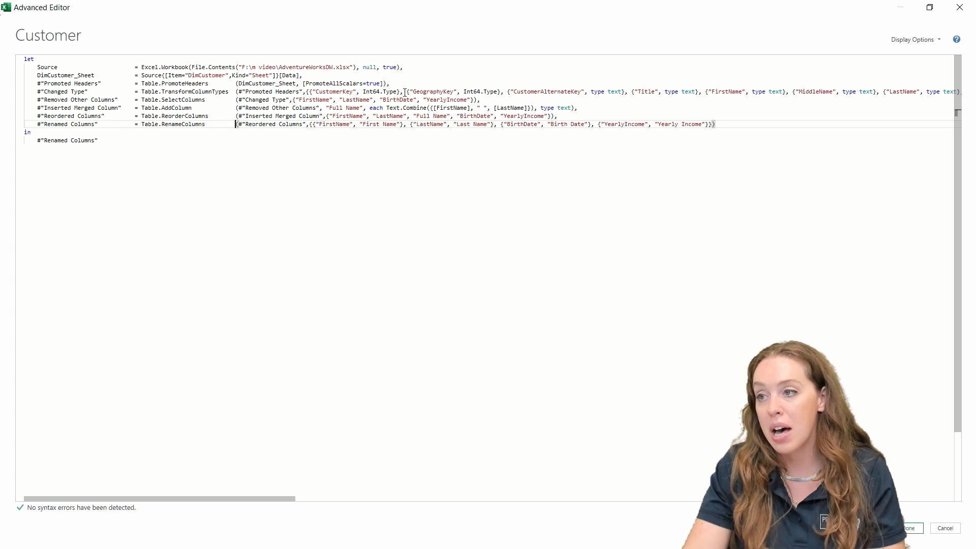
Step: Add spaces so the second arguments, from PromoteAllScalars down to the Renamed Columns list, align in one column
{"action": "left_click", "coordinate": [303, 84]}
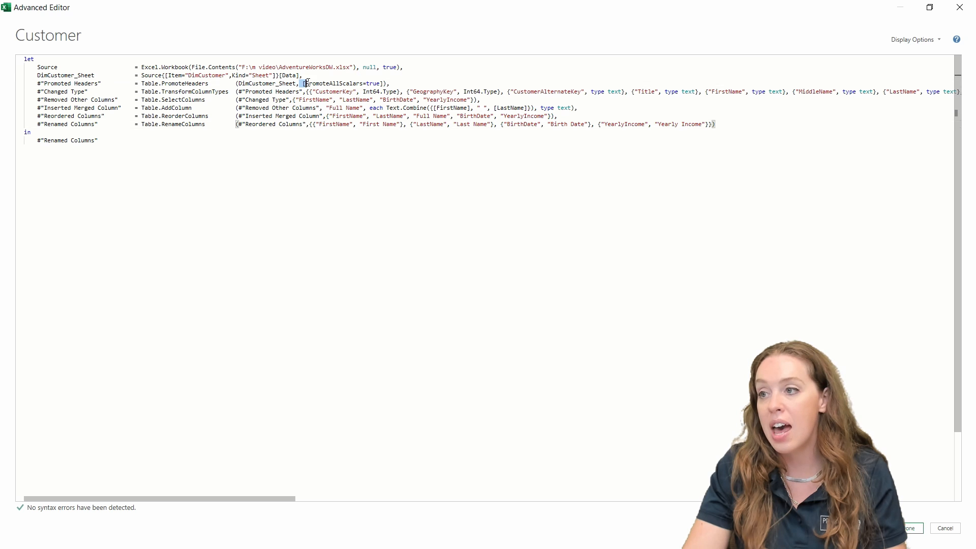
{"action": "key", "text": "Left"}
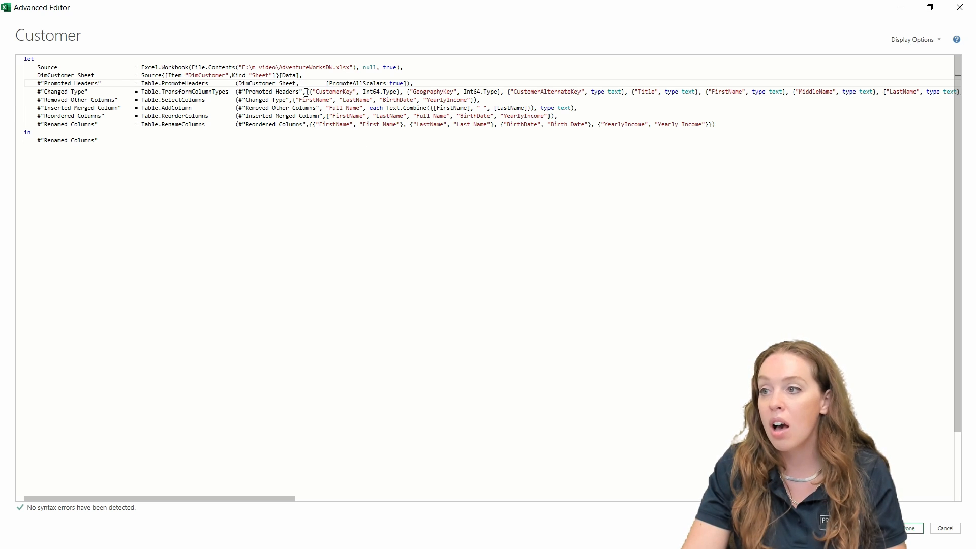
{"action": "left_click", "coordinate": [306, 92]}
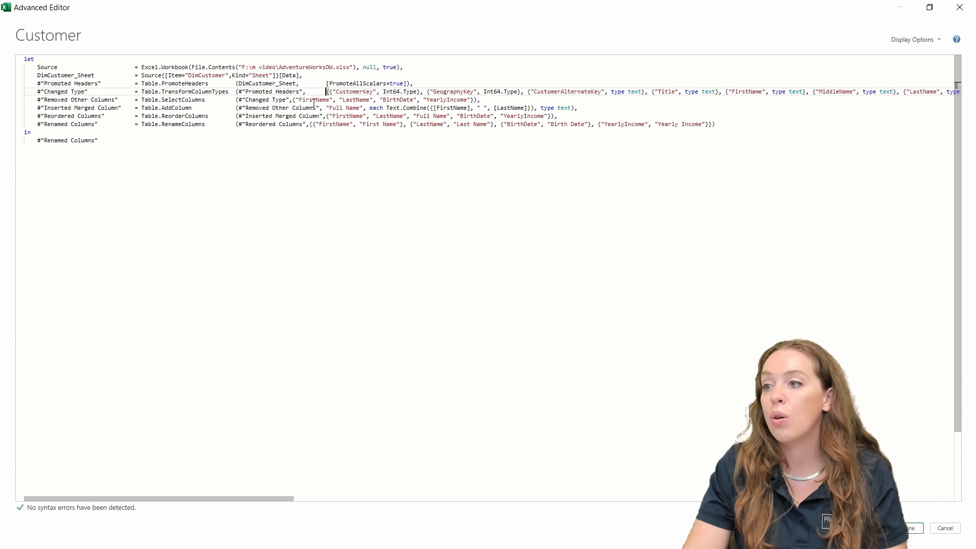
{"action": "left_click", "coordinate": [293, 100]}
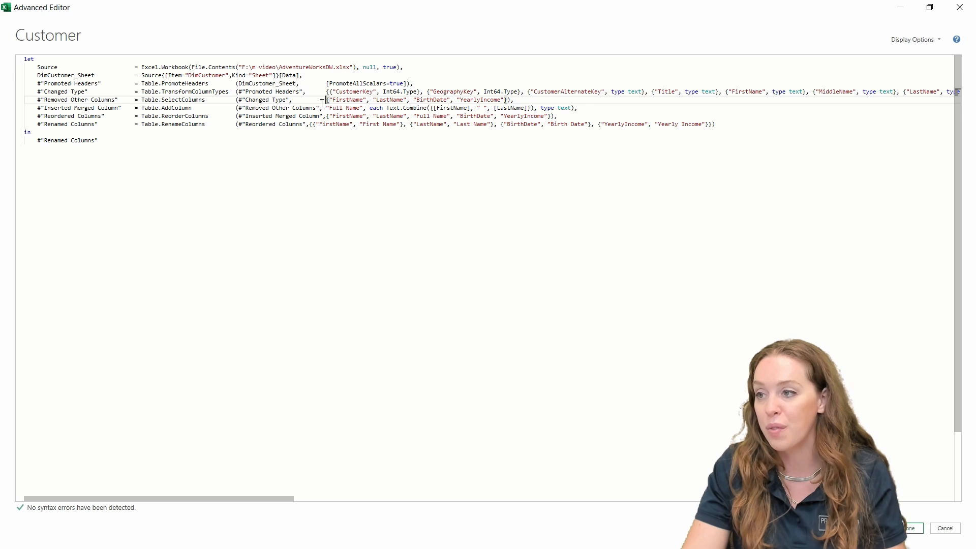
{"action": "left_click", "coordinate": [323, 108]}
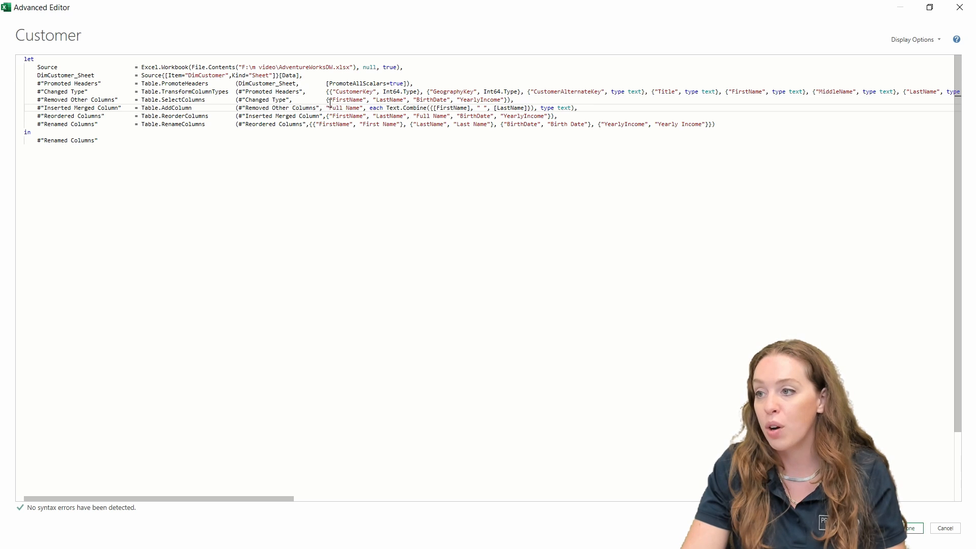
{"action": "left_click", "coordinate": [326, 116]}
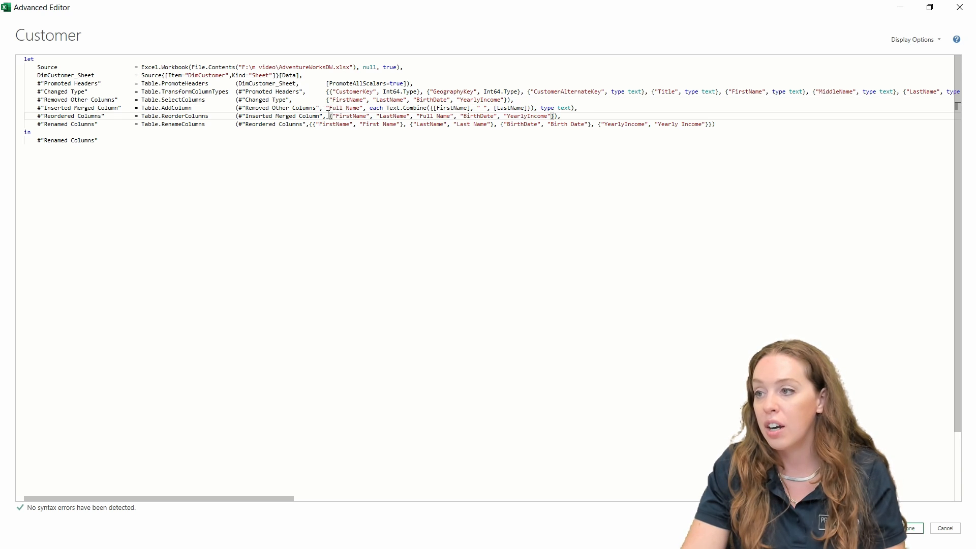
{"action": "left_click", "coordinate": [326, 108]}
{"action": "left_click", "coordinate": [326, 99]}
{"action": "left_click", "coordinate": [326, 91]}
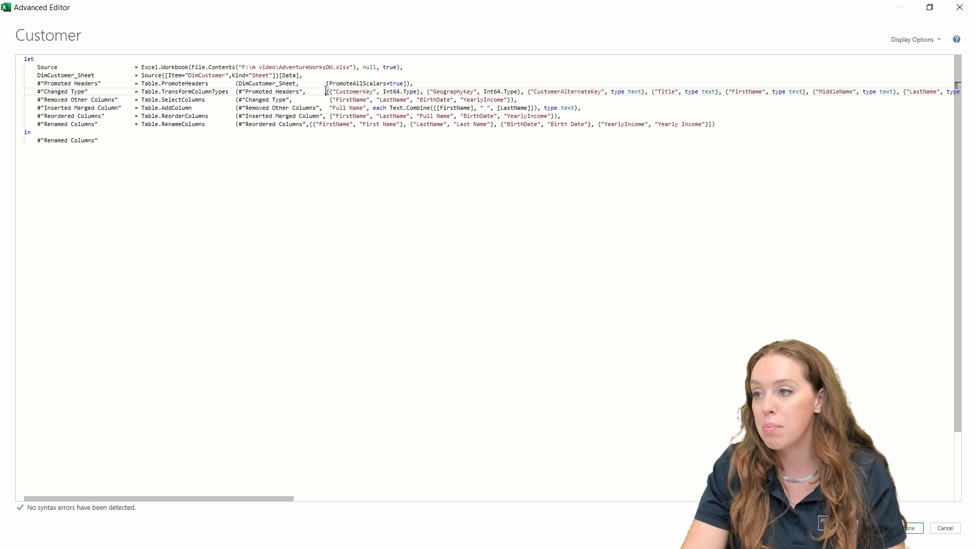
{"action": "left_click", "coordinate": [326, 84]}
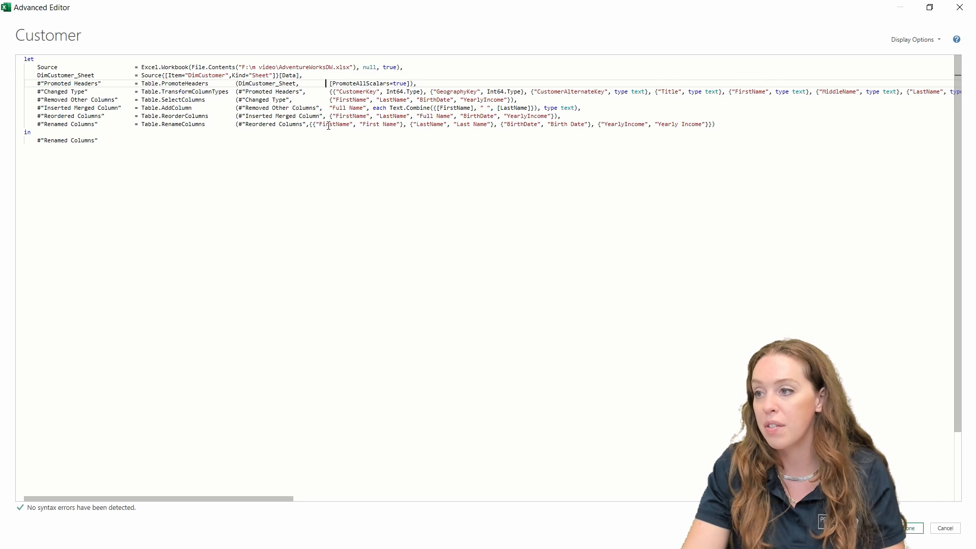
{"action": "left_click", "coordinate": [309, 124]}
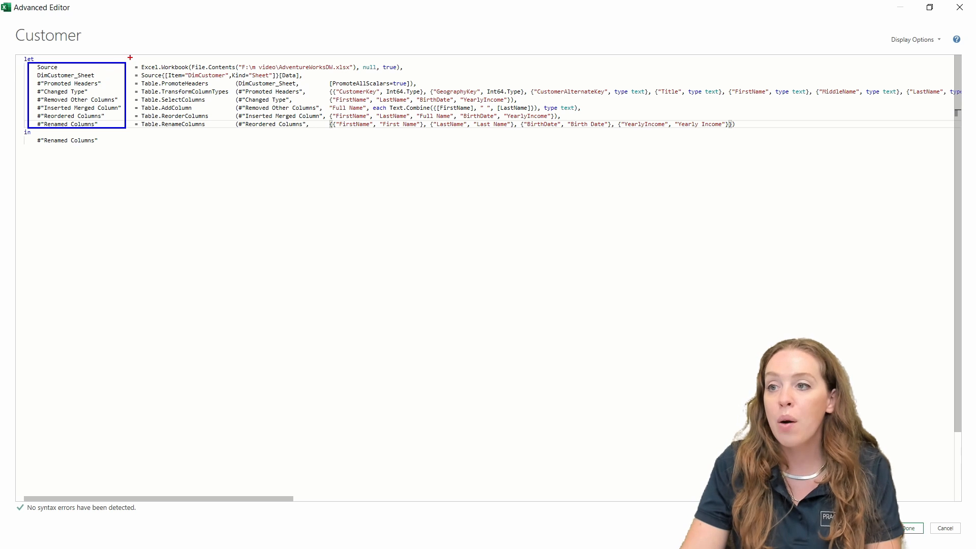
Step: Draw a red box around the step functions, a green box around first arguments, and an orange box around the rest
{"action": "left_click_drag", "start_coordinate": [132, 62], "coordinate": [234, 133]}
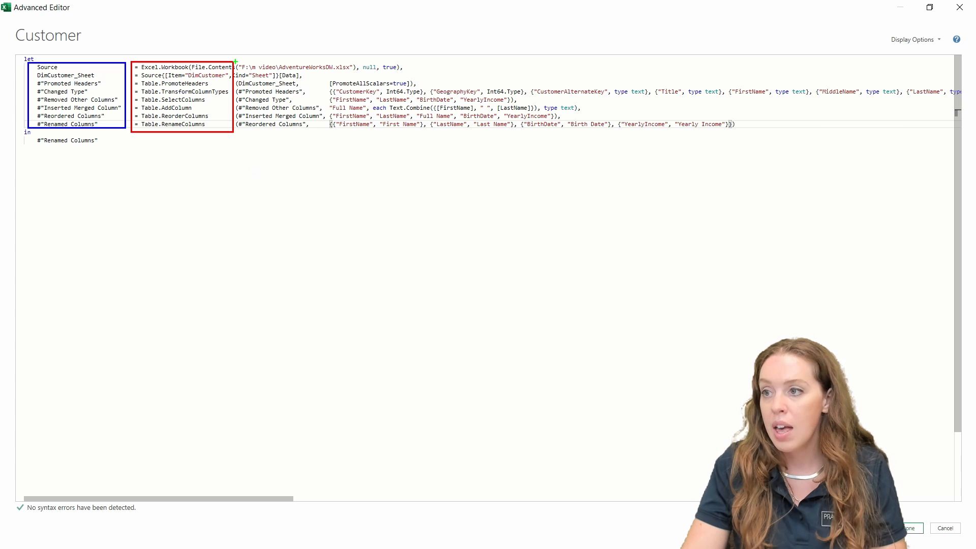
{"action": "mouse_move", "coordinate": [235, 61]}
{"action": "left_mouse_down"}
{"action": "mouse_move", "coordinate": [284, 128]}
{"action": "mouse_move", "coordinate": [329, 133]}
{"action": "left_mouse_up"}
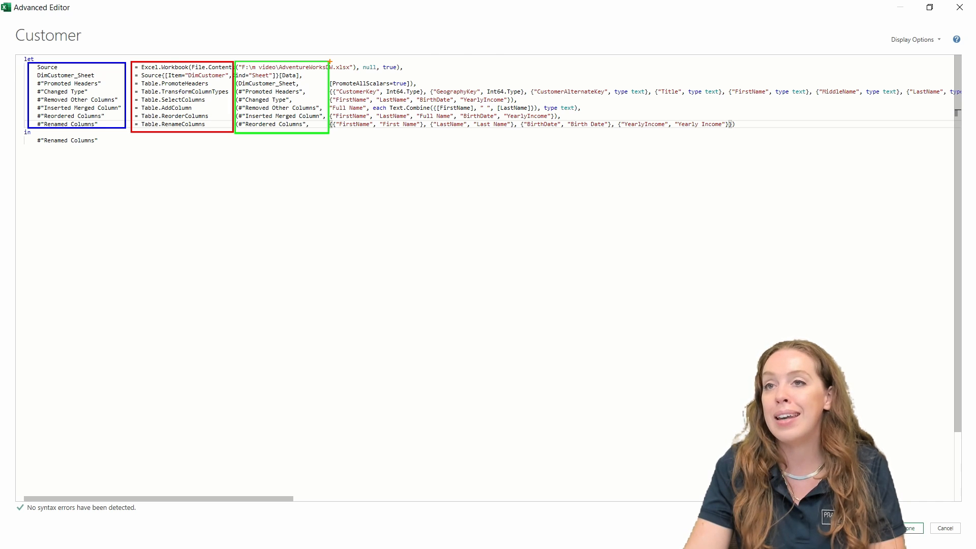
{"action": "mouse_move", "coordinate": [330, 61]}
{"action": "left_mouse_down"}
{"action": "mouse_move", "coordinate": [689, 135]}
{"action": "mouse_move", "coordinate": [961, 132]}
{"action": "left_mouse_up"}
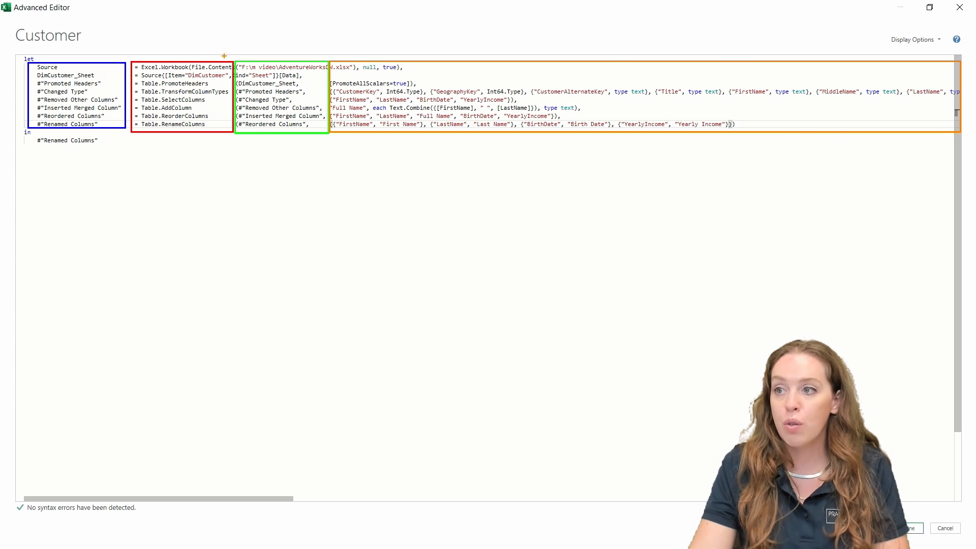
Step: Draw an arc arrow from the arguments back to the functions and box #"Renamed Columns" in pink
{"action": "mouse_move", "coordinate": [207, 60]}
{"action": "left_mouse_down"}
{"action": "mouse_move", "coordinate": [209, 47]}
{"action": "mouse_move", "coordinate": [307, 34]}
{"action": "mouse_move", "coordinate": [357, 53]}
{"action": "left_mouse_up"}
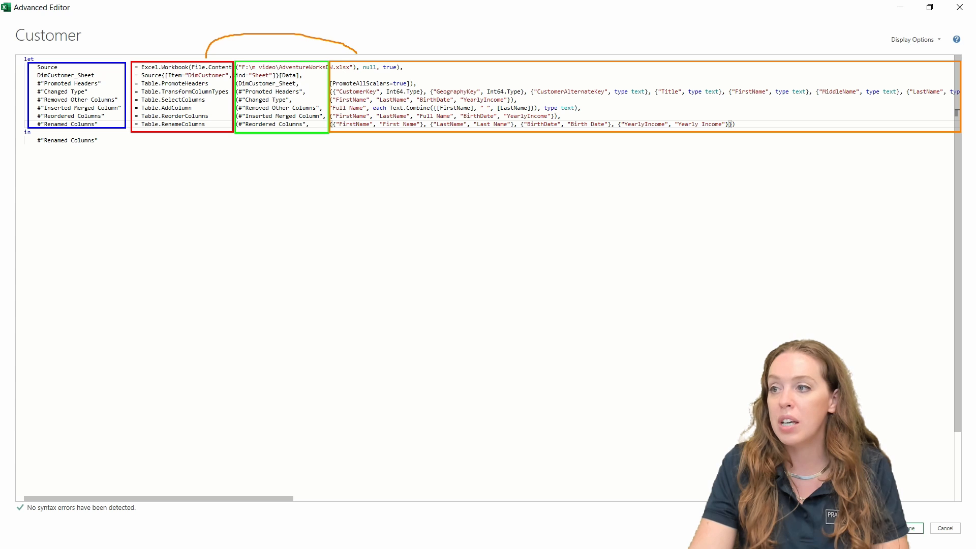
{"action": "mouse_move", "coordinate": [198, 51]}
{"action": "left_mouse_down"}
{"action": "mouse_move", "coordinate": [206, 60]}
{"action": "mouse_move", "coordinate": [214, 52]}
{"action": "left_mouse_up"}
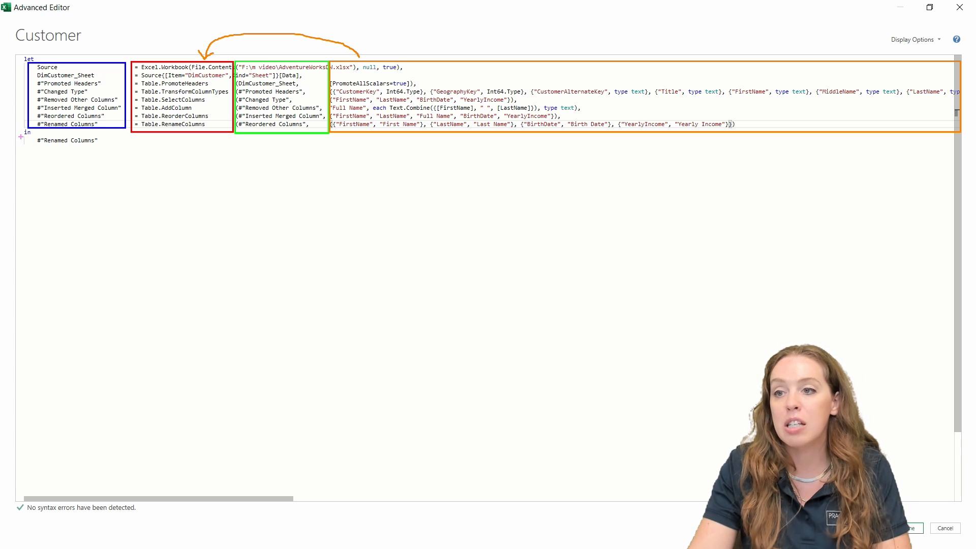
{"action": "mouse_move", "coordinate": [21, 135]}
{"action": "left_mouse_down"}
{"action": "mouse_move", "coordinate": [108, 155]}
{"action": "mouse_move", "coordinate": [113, 141]}
{"action": "mouse_move", "coordinate": [95, 126]}
{"action": "left_mouse_up"}
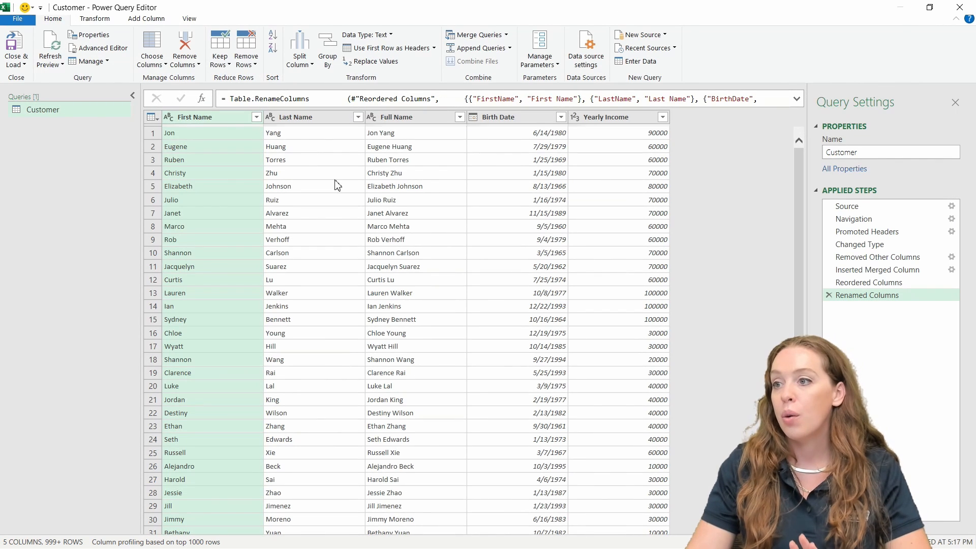
Step: Select Table.RenameColumns in the formula bar and compare the Source and pre-rename previews
{"action": "left_click", "coordinate": [310, 98]}
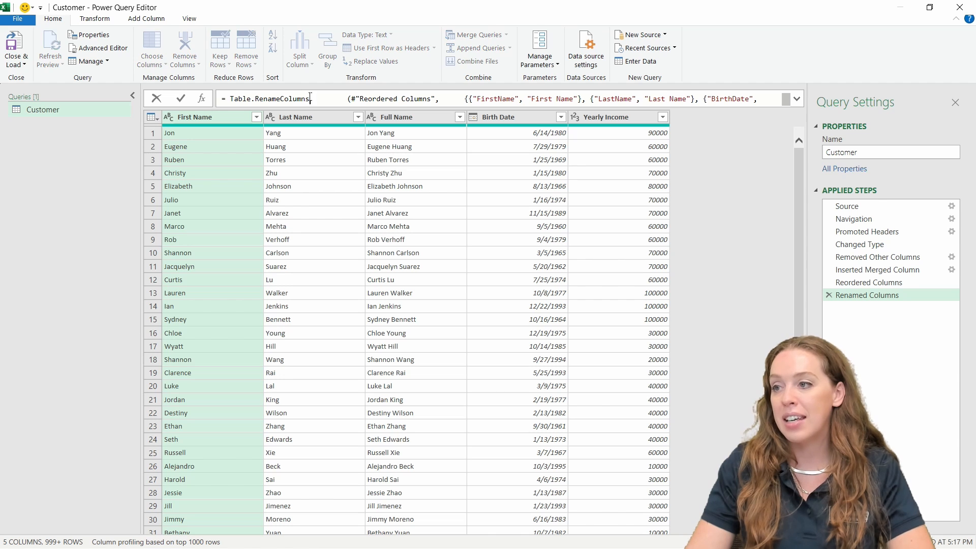
{"action": "left_click_drag", "start_coordinate": [310, 99], "coordinate": [222, 99]}
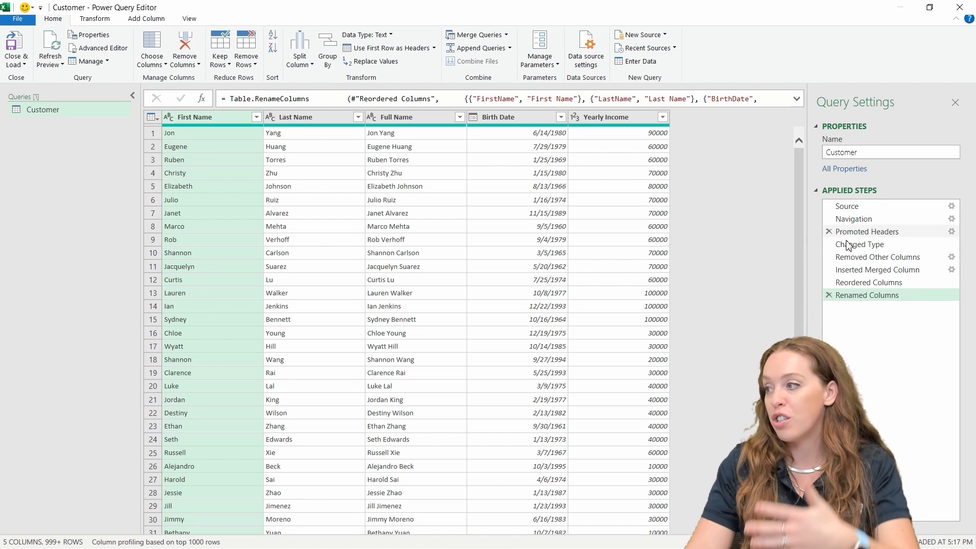
{"action": "left_click", "coordinate": [864, 269]}
{"action": "left_click", "coordinate": [848, 206]}
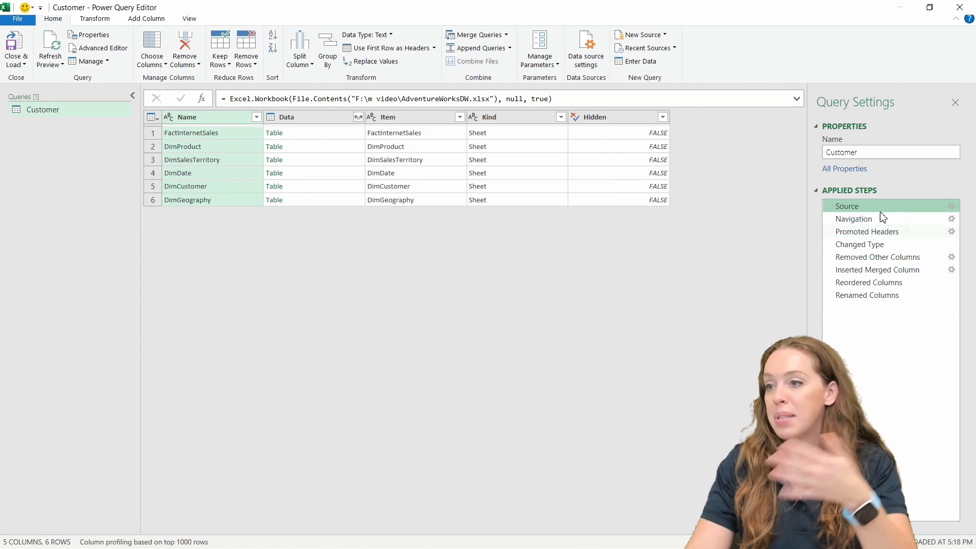
{"action": "left_click", "coordinate": [885, 296]}
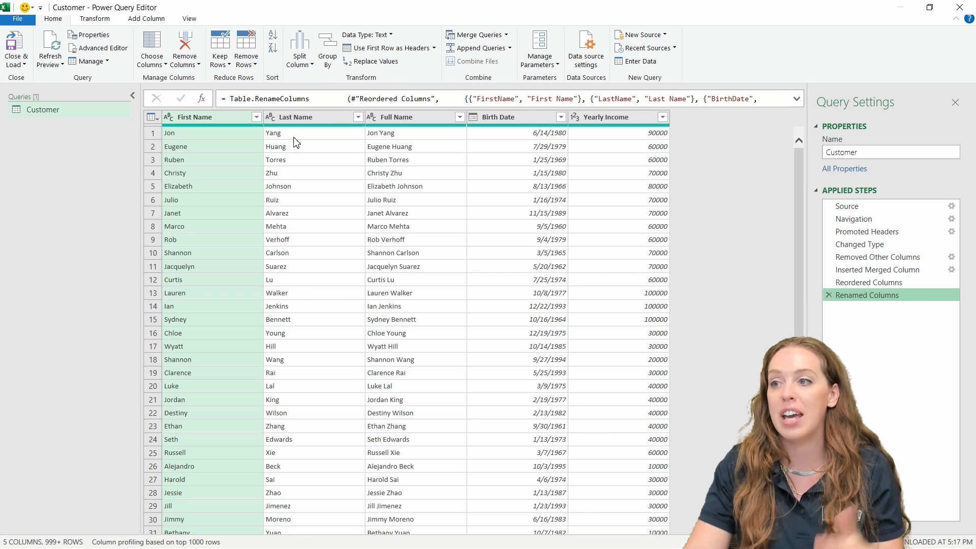
Step: Highlight the padded spacing in the Renamed Columns formula and open the Close & Load options
{"action": "left_click", "coordinate": [315, 99]}
{"action": "left_click_drag", "start_coordinate": [315, 100], "coordinate": [343, 100]}
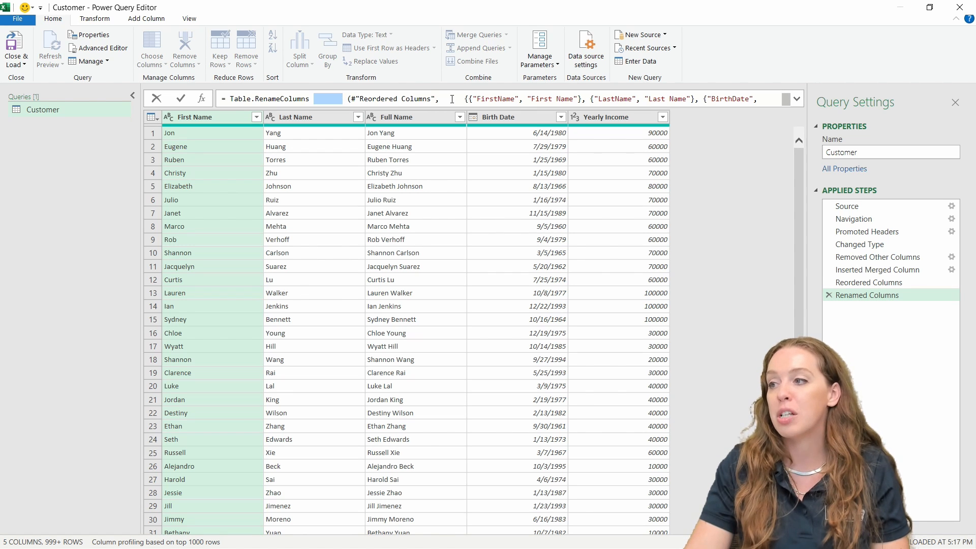
{"action": "left_click_drag", "start_coordinate": [452, 99], "coordinate": [465, 99]}
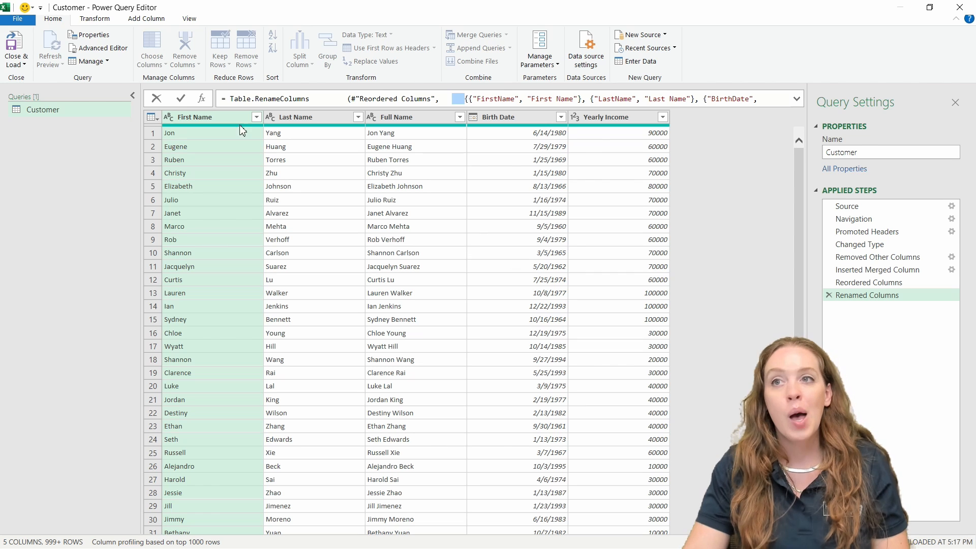
{"action": "left_click", "coordinate": [16, 65]}
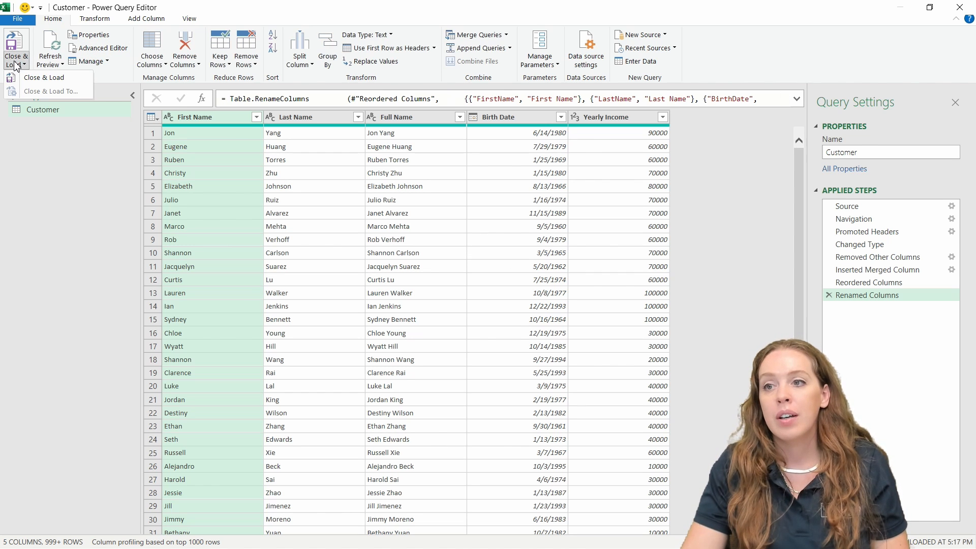
Step: Load the table into Excel, then open the Customer query via Transform data in Power BI Desktop
{"action": "left_click", "coordinate": [54, 80]}
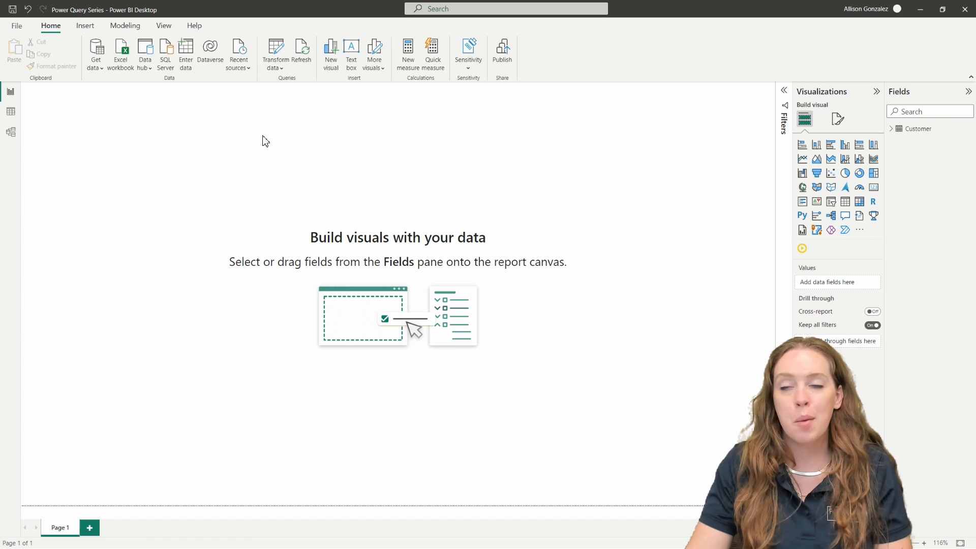
{"action": "left_click", "coordinate": [277, 50]}
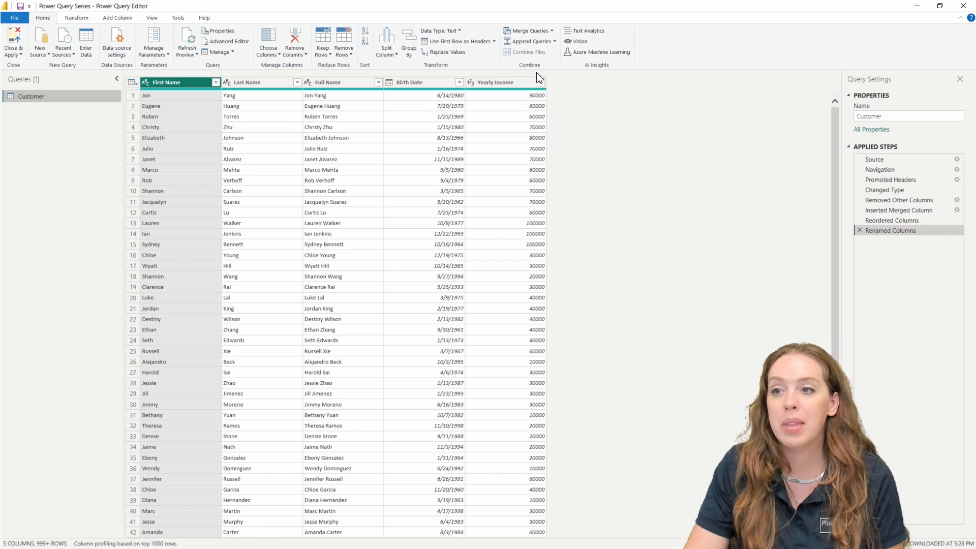
Step: Show the Source step's six workbook sheets and annotate the View tab's Formula Bar setting
{"action": "left_click", "coordinate": [894, 161]}
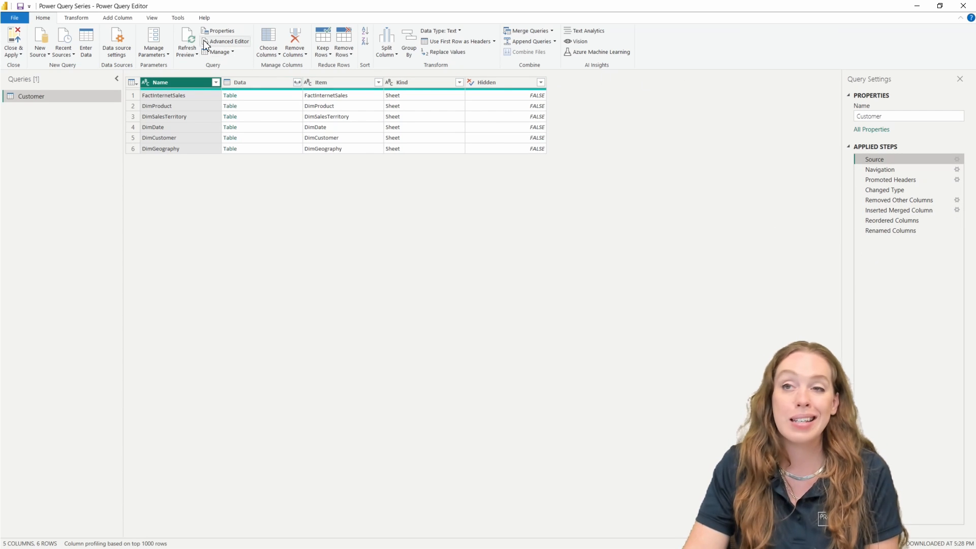
{"action": "left_click", "coordinate": [154, 19]}
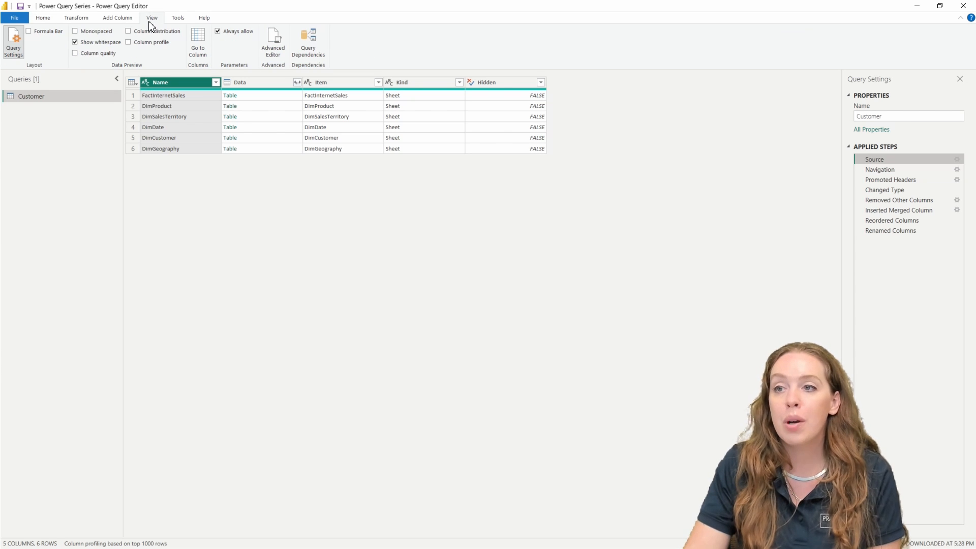
{"action": "key", "text": "ctrl+2"}
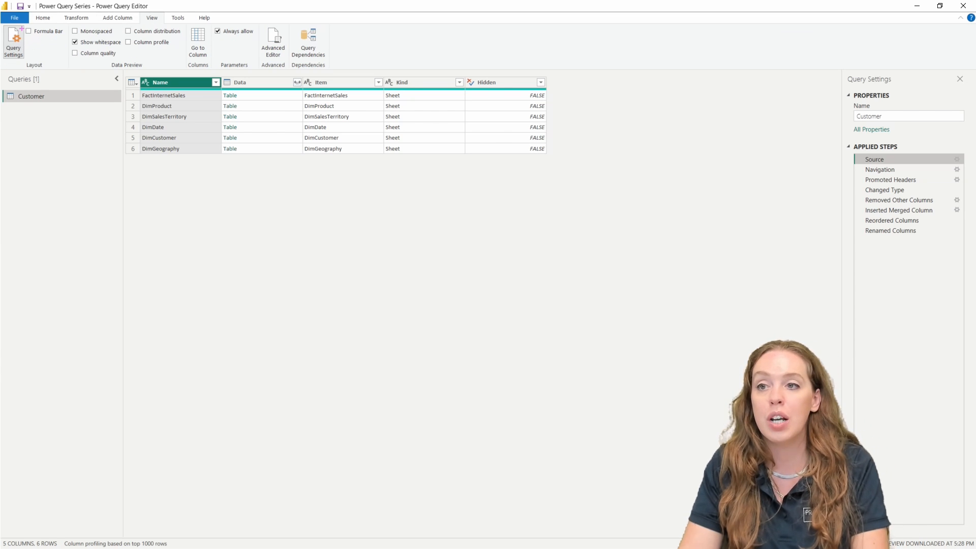
{"action": "mouse_move", "coordinate": [24, 24]}
{"action": "left_mouse_down"}
{"action": "mouse_move", "coordinate": [67, 40]}
{"action": "mouse_move", "coordinate": [78, 98]}
{"action": "left_mouse_up"}
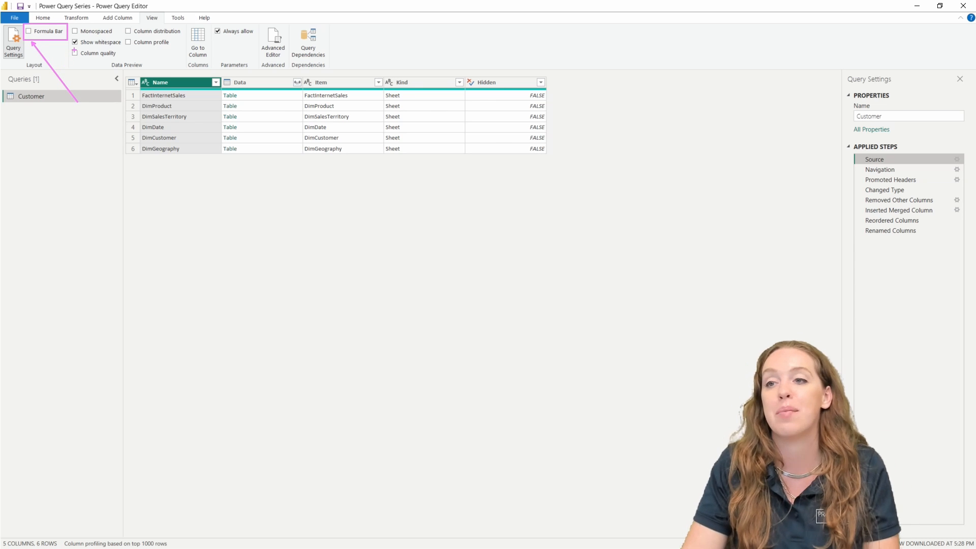
{"action": "left_click_drag", "start_coordinate": [139, 11], "coordinate": [163, 23]}
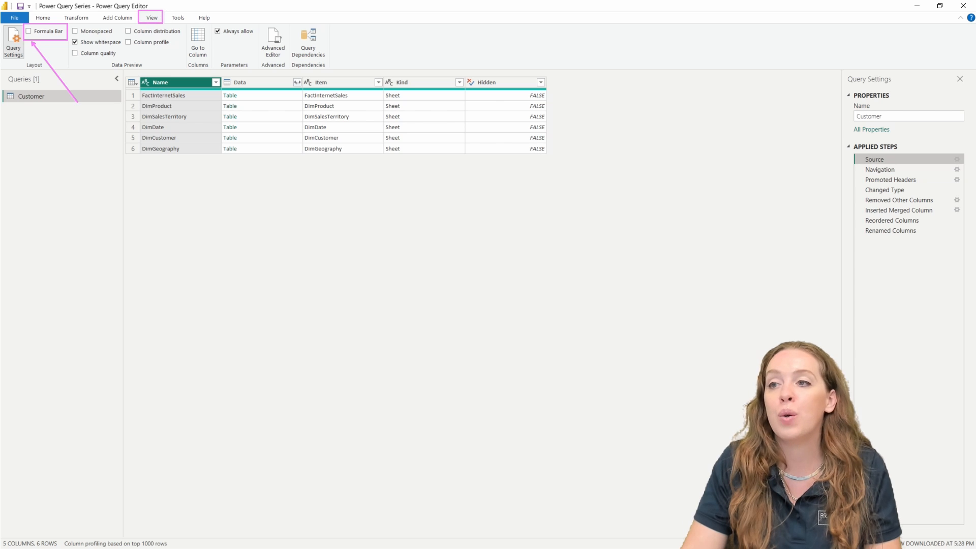
{"action": "mouse_move", "coordinate": [123, 66]}
{"action": "left_mouse_down"}
{"action": "mouse_move", "coordinate": [238, 77]}
{"action": "mouse_move", "coordinate": [671, 78]}
{"action": "left_mouse_up"}
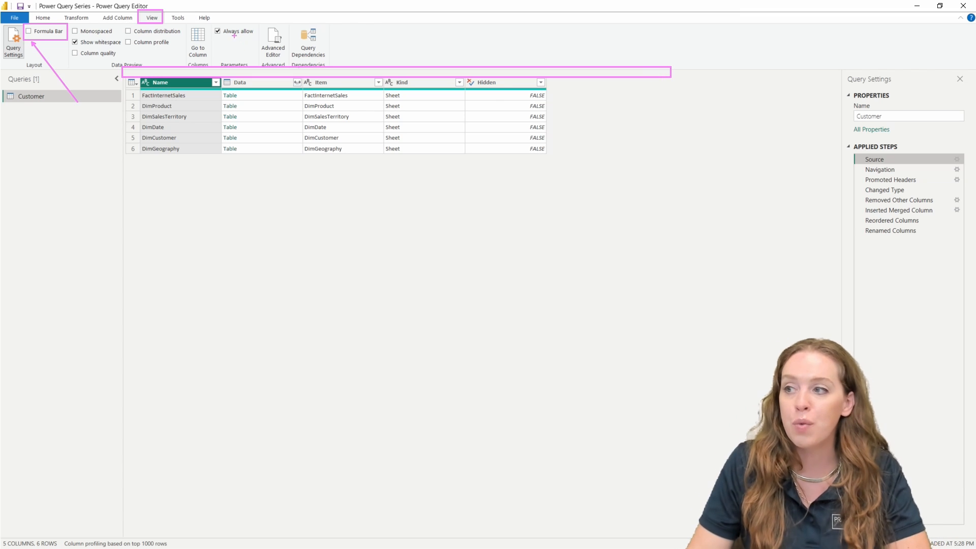
{"action": "key", "text": "Escape"}
Step: Enable the formula bar, step from Promoted Headers through Renamed Columns, and mark Advanced Editor on Home
{"action": "left_click", "coordinate": [29, 32]}
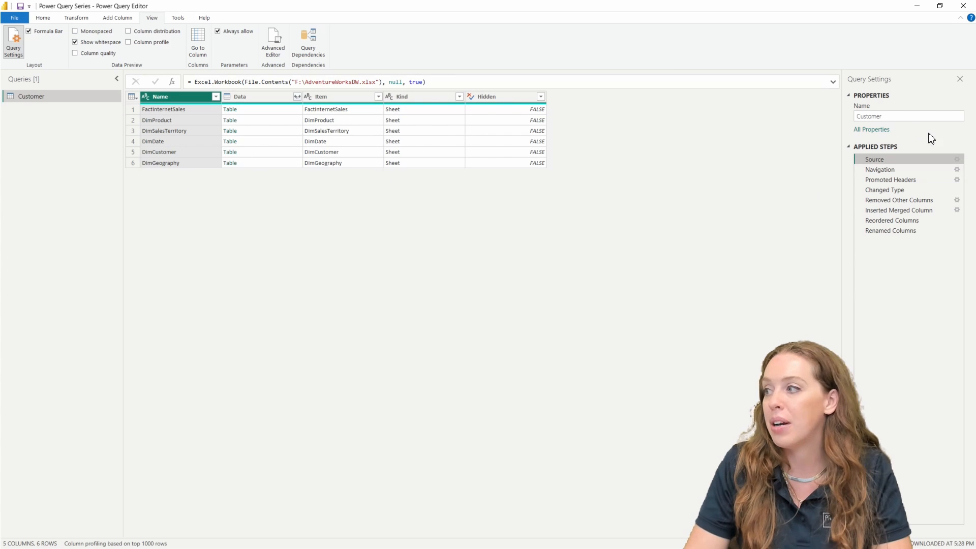
{"action": "left_click", "coordinate": [887, 180]}
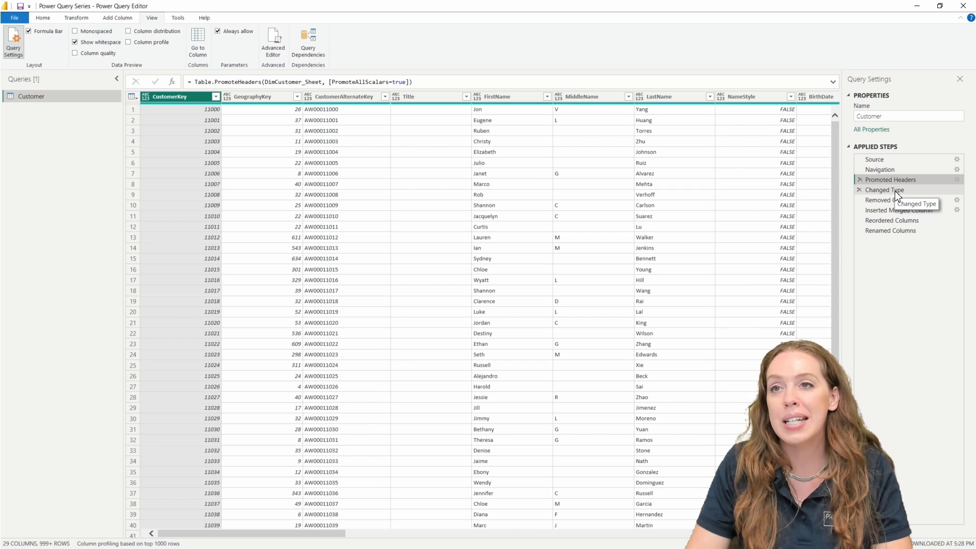
{"action": "left_click", "coordinate": [896, 191]}
{"action": "left_click", "coordinate": [898, 200]}
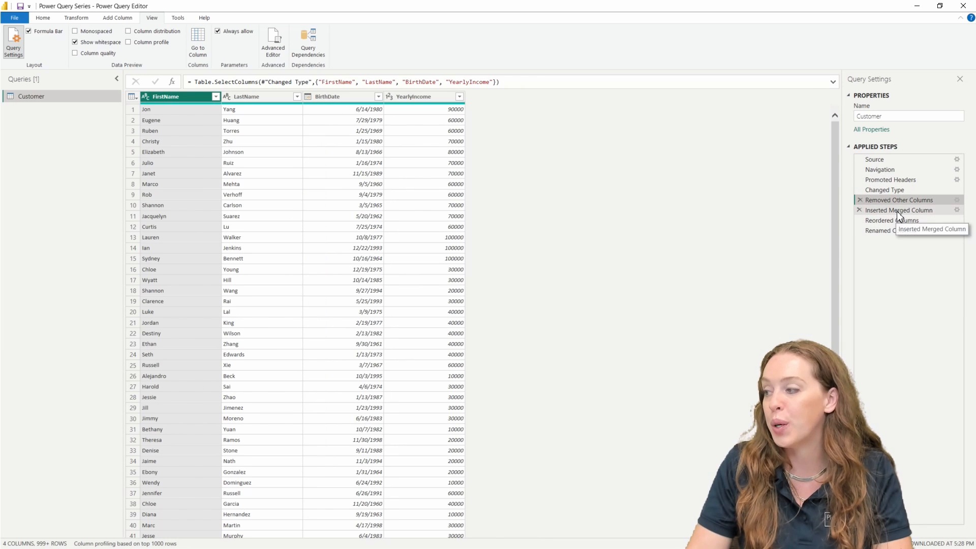
{"action": "left_click", "coordinate": [897, 211]}
{"action": "left_click", "coordinate": [899, 221]}
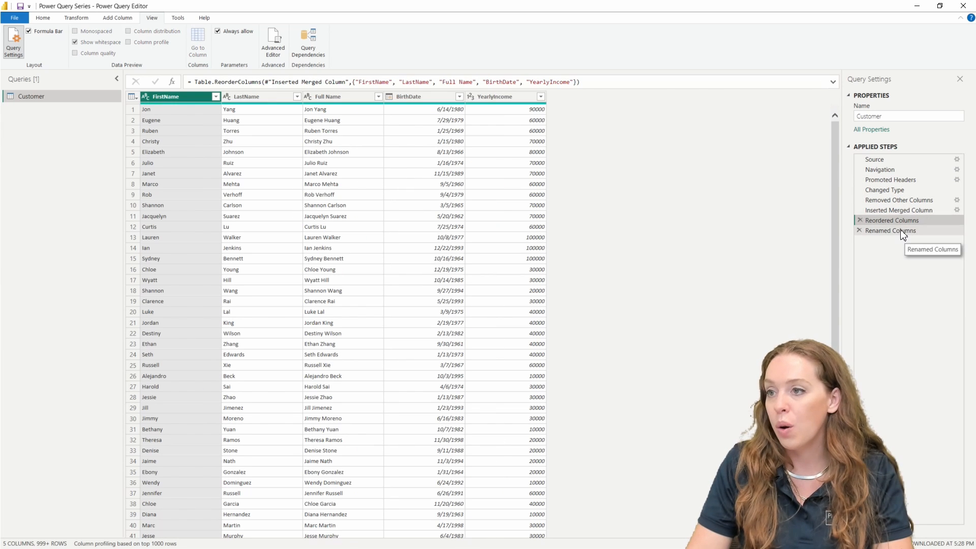
{"action": "left_click", "coordinate": [903, 231]}
{"action": "left_click", "coordinate": [43, 23]}
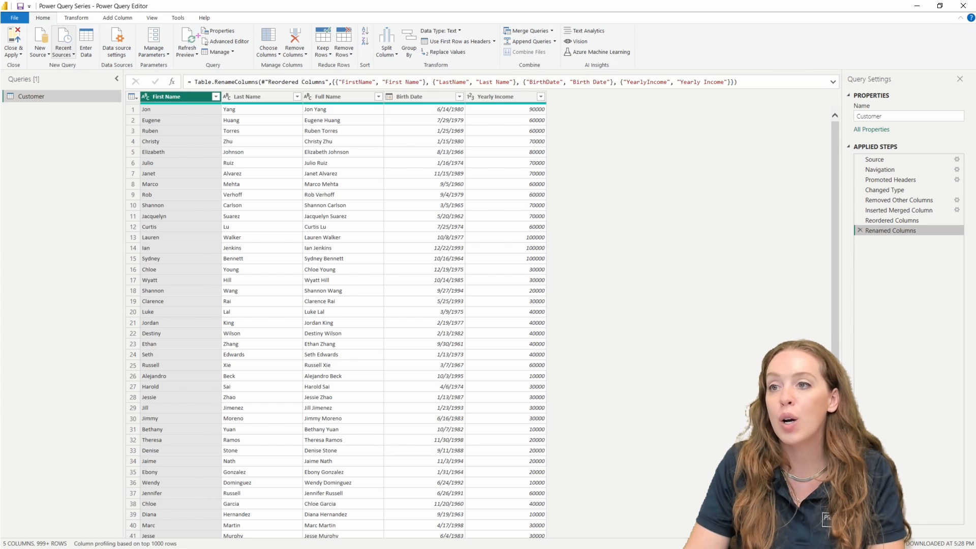
{"action": "mouse_move", "coordinate": [199, 36]}
{"action": "left_mouse_down"}
{"action": "mouse_move", "coordinate": [253, 47]}
{"action": "mouse_move", "coordinate": [279, 184]}
{"action": "left_mouse_up"}
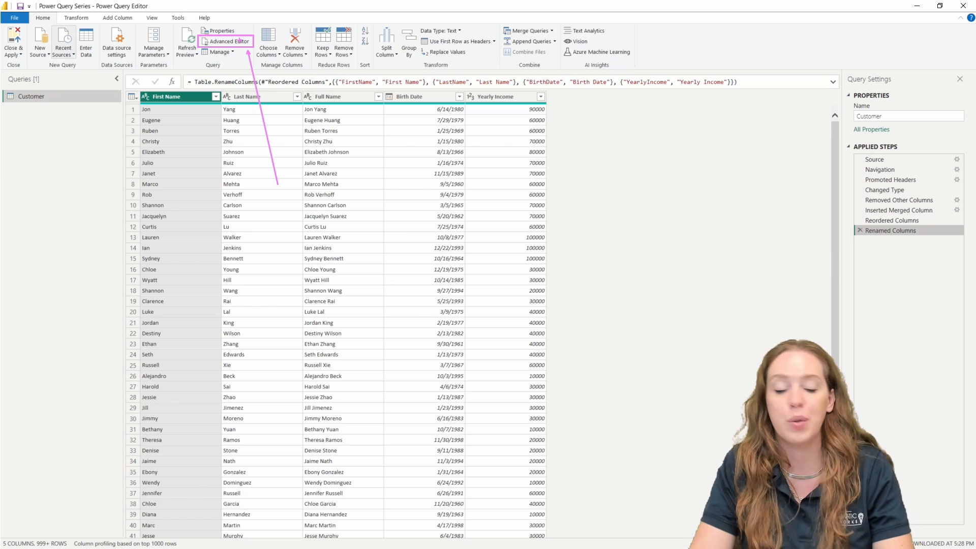
Step: In the Advanced Editor, tab-pad the Promoted Headers line before =, (DimCustomer_Sheet and [PromoteAllScalars=true]
{"action": "left_click", "coordinate": [236, 41]}
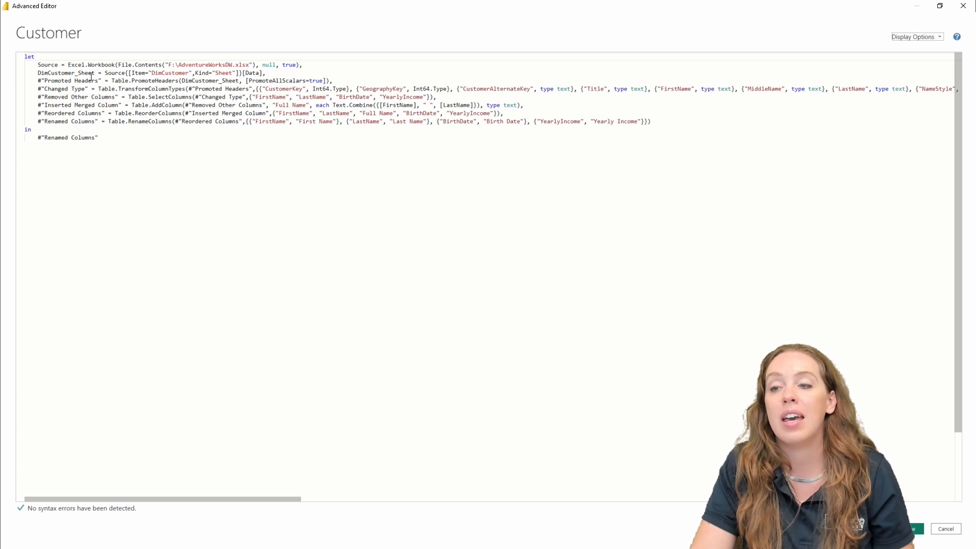
{"action": "left_click", "coordinate": [105, 81]}
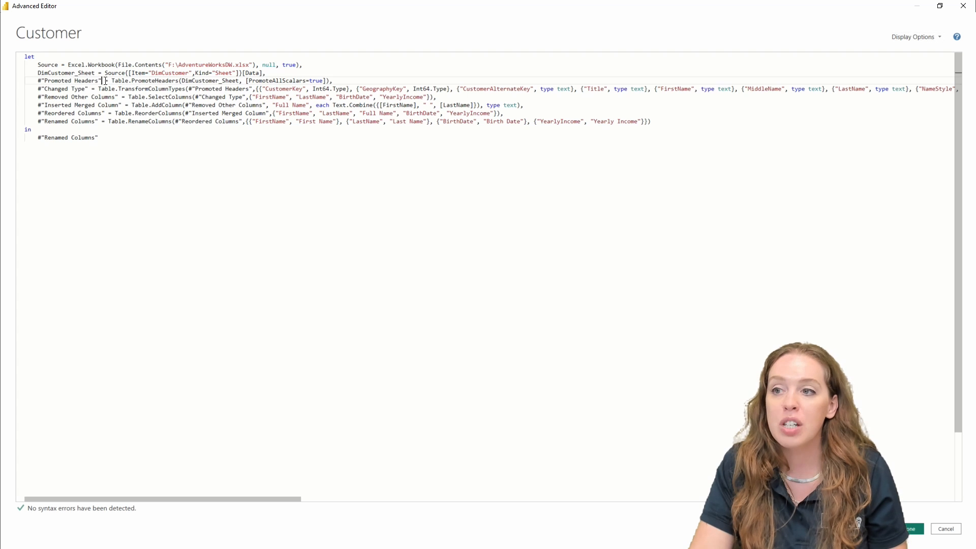
{"action": "key", "text": "Tab"}
{"action": "key", "text": "Tab"}
{"action": "key", "text": "Tab"}
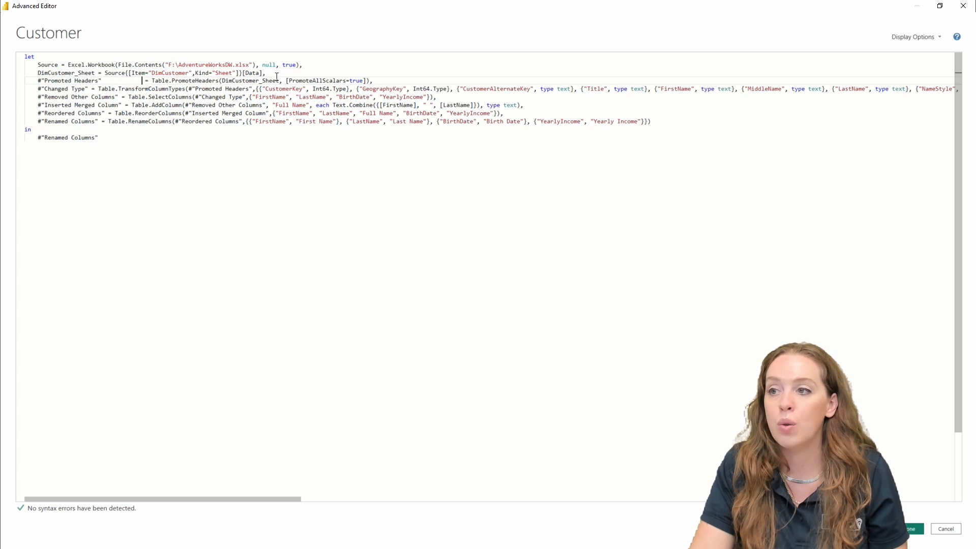
{"action": "left_click", "coordinate": [220, 81]}
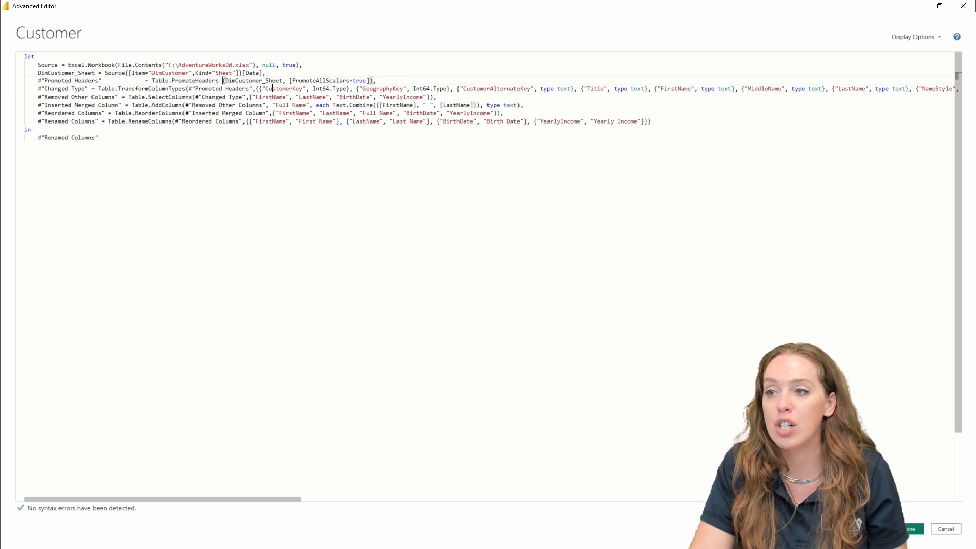
{"action": "key", "text": "Tab"}
{"action": "key", "text": "Tab"}
{"action": "key", "text": "Tab"}
{"action": "left_click", "coordinate": [321, 80]}
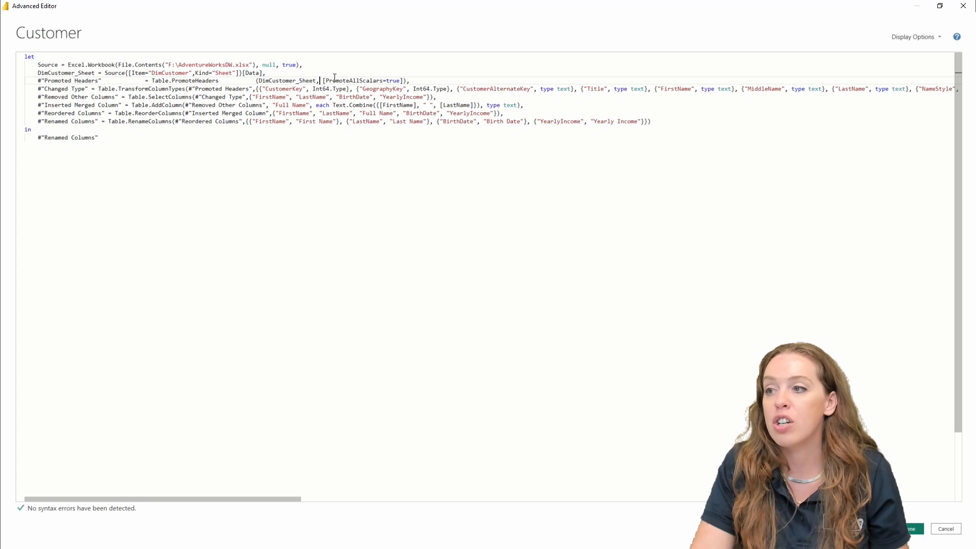
{"action": "key", "text": "Tab"}
{"action": "key", "text": "Tab"}
{"action": "key", "text": "Tab"}
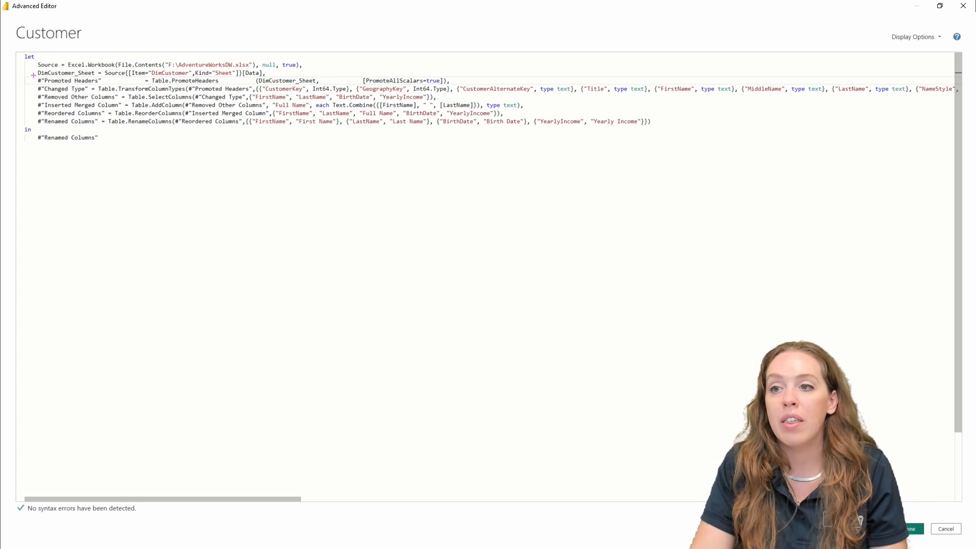
Step: Box Promoted Headers' name, function, input and options in magenta, green, red, blue; returned #"Renamed Columns" in orange
{"action": "left_click_drag", "start_coordinate": [34, 77], "coordinate": [111, 84]}
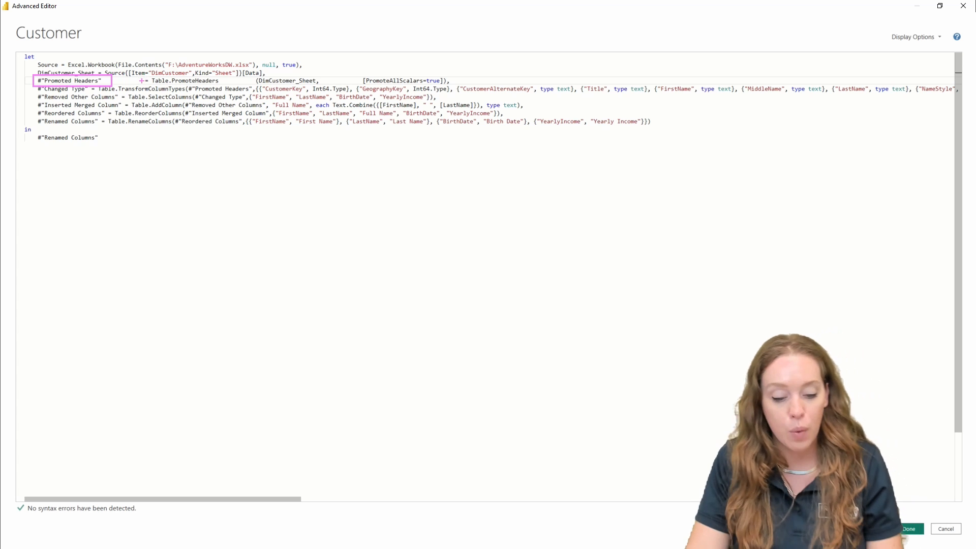
{"action": "left_click_drag", "start_coordinate": [146, 73], "coordinate": [223, 85]}
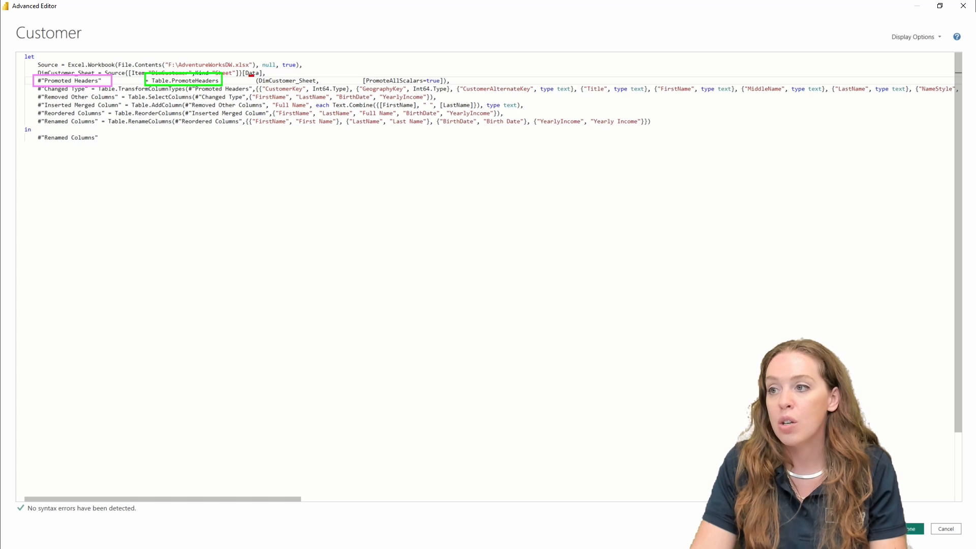
{"action": "left_click_drag", "start_coordinate": [249, 76], "coordinate": [321, 84]}
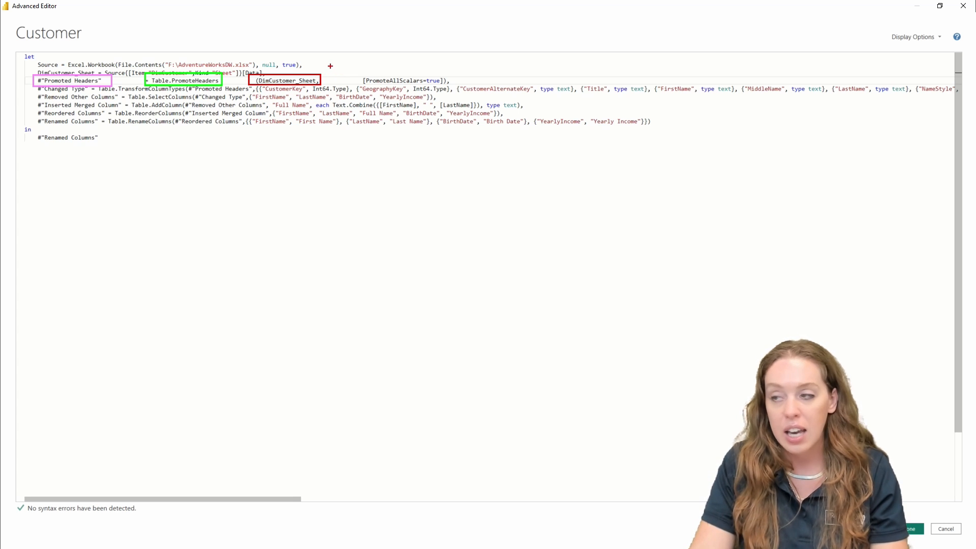
{"action": "left_click_drag", "start_coordinate": [353, 70], "coordinate": [454, 85]}
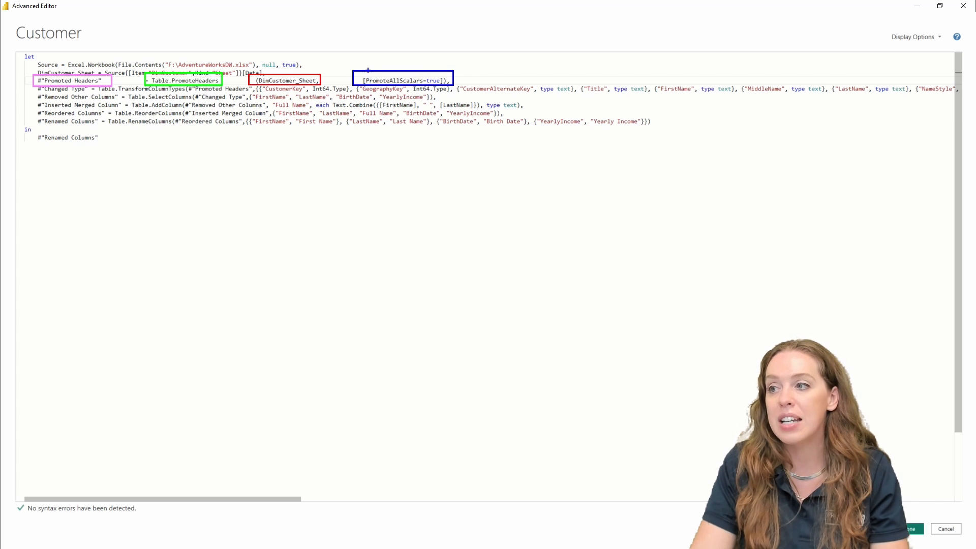
{"action": "mouse_move", "coordinate": [368, 69]}
{"action": "left_mouse_down"}
{"action": "mouse_move", "coordinate": [349, 56]}
{"action": "mouse_move", "coordinate": [239, 59]}
{"action": "mouse_move", "coordinate": [213, 69]}
{"action": "left_mouse_up"}
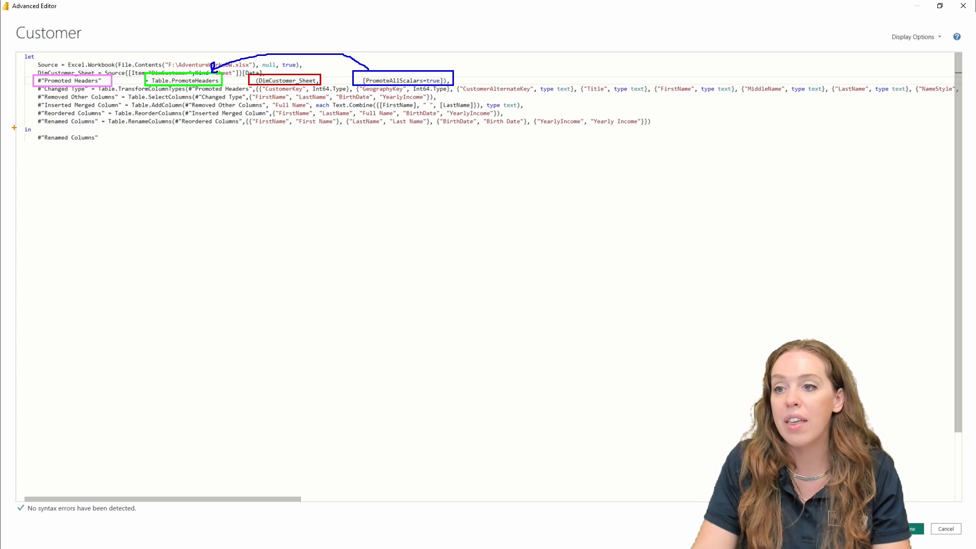
{"action": "left_click_drag", "start_coordinate": [34, 132], "coordinate": [102, 145]}
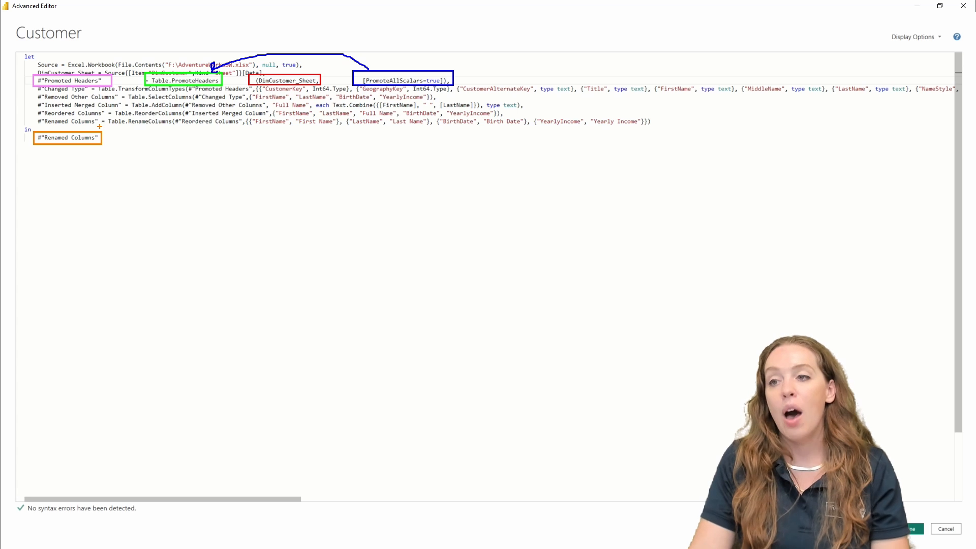
{"action": "left_click_drag", "start_coordinate": [95, 124], "coordinate": [105, 134]}
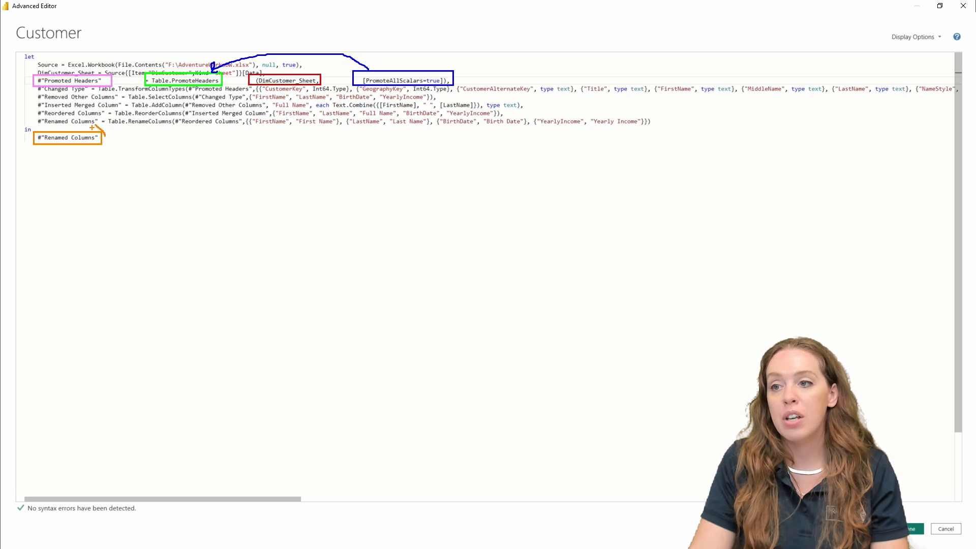